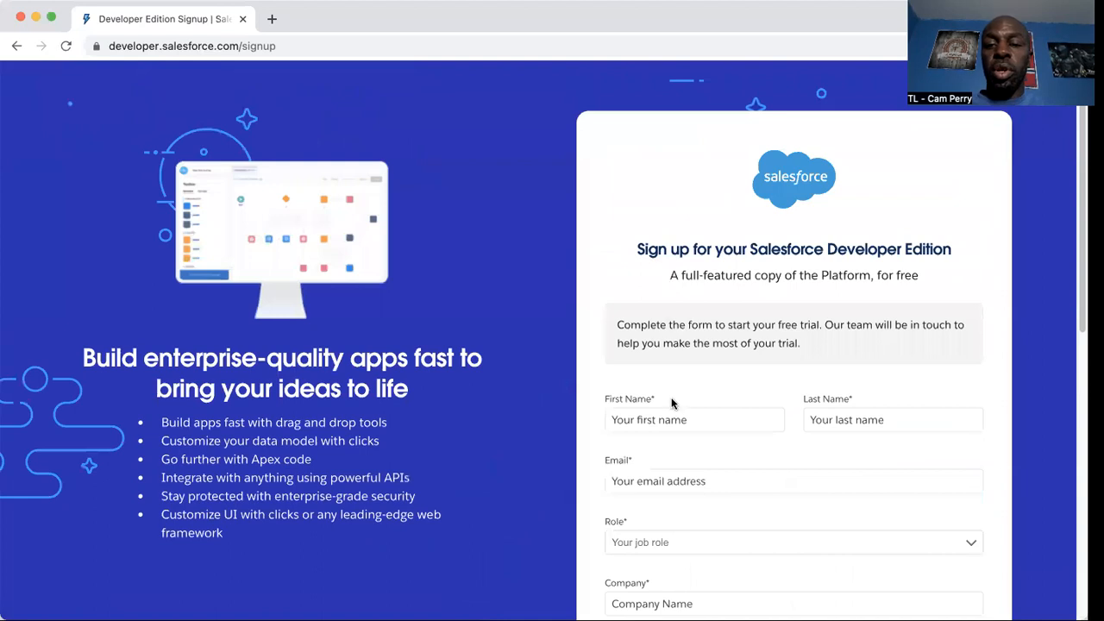
# Step: Look through the Developer Edition signup form and go to the login for an existing developer environment
pyautogui.scroll(-5, 666, 412)
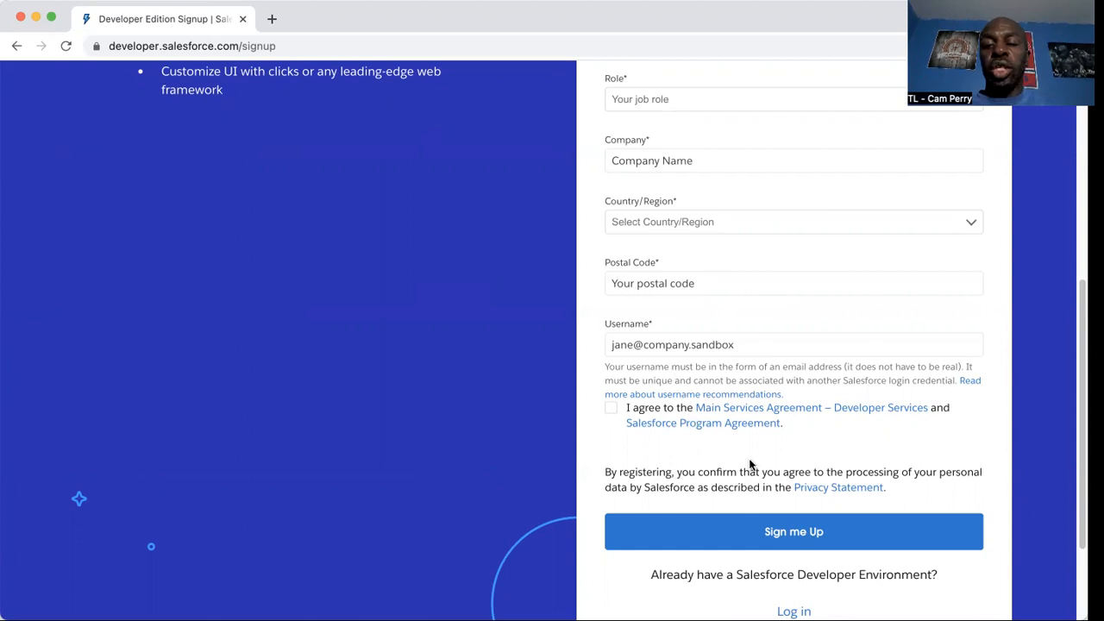
pyautogui.scroll(5, 727, 374)
pyautogui.scroll(-7, 727, 380)
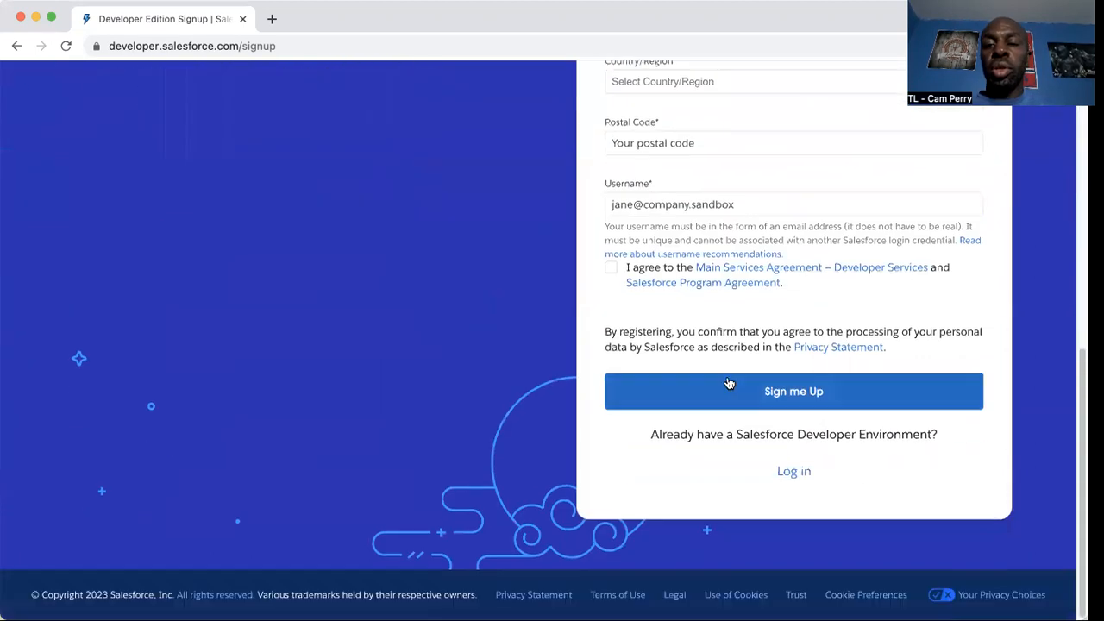
pyautogui.click(793, 472)
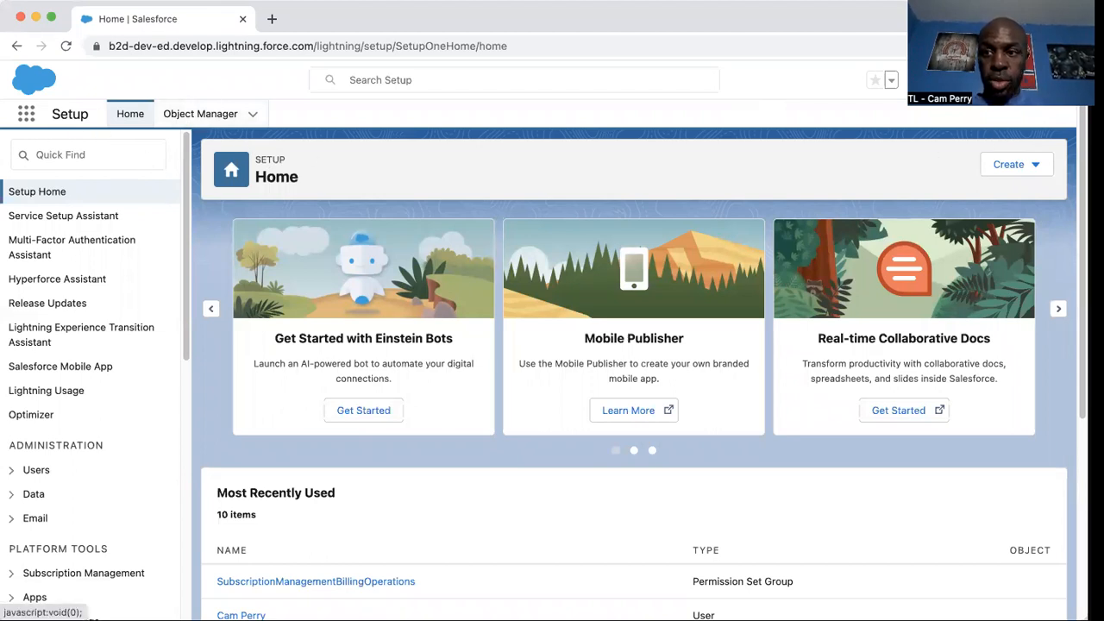
# Step: Open Salesforce Setup in a new browser tab and place the cursor in its Quick Find search
pyautogui.click(983, 79)
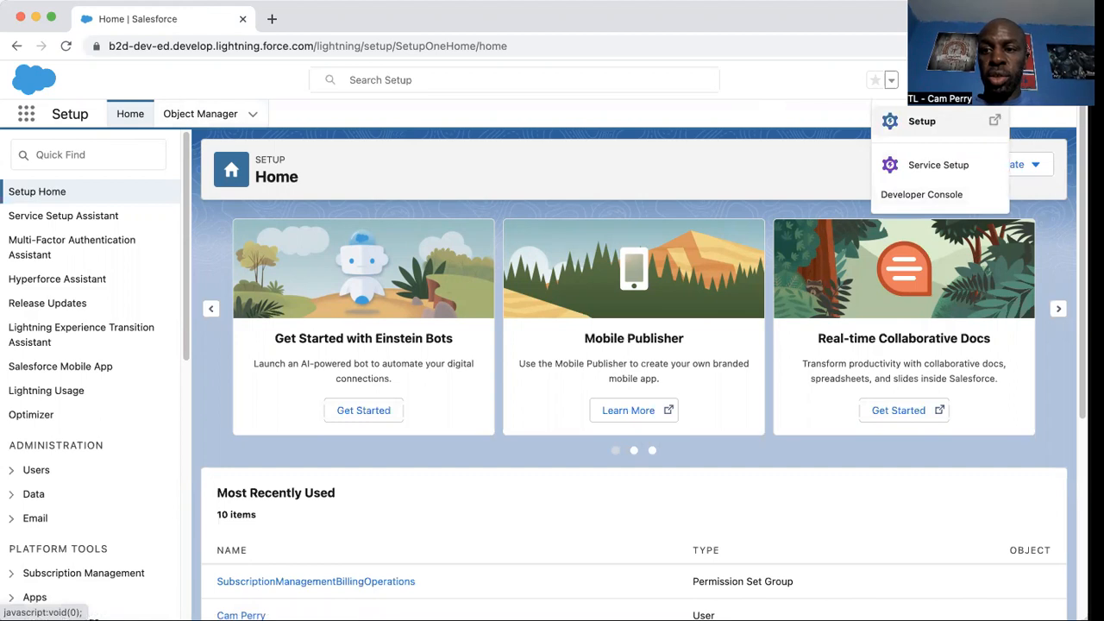
pyautogui.click(933, 122)
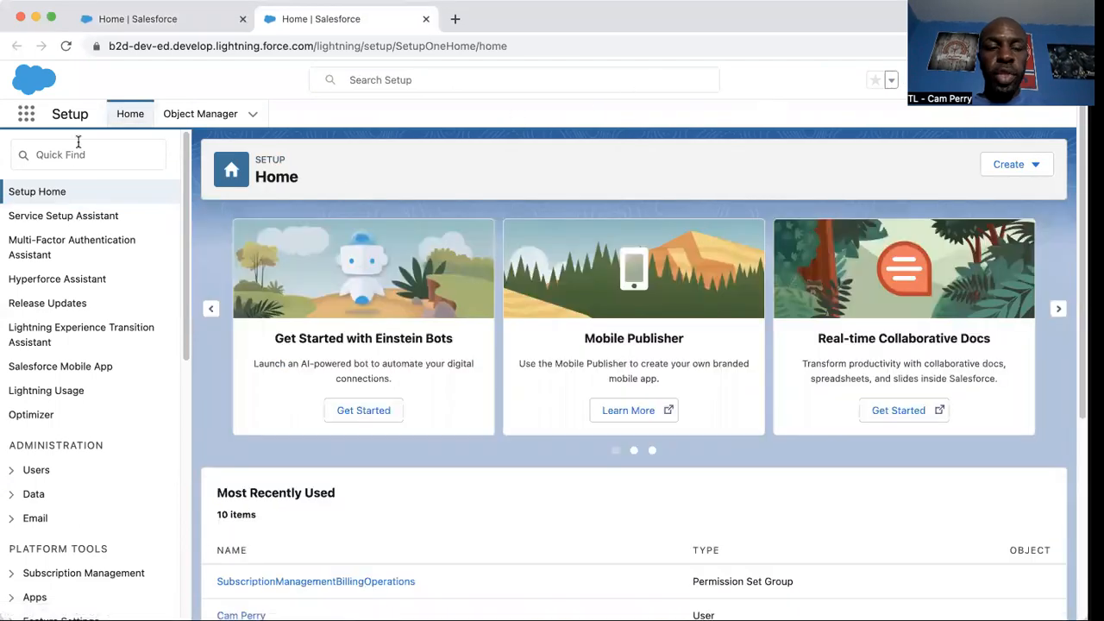
pyautogui.click(98, 153)
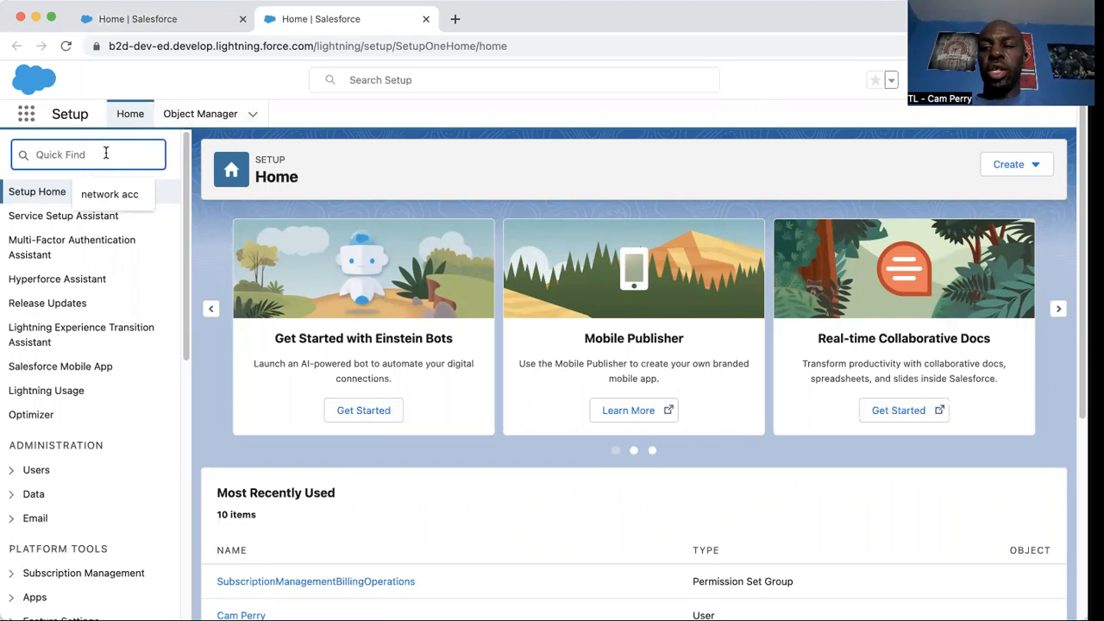
# Step: Search the available apps for "sales" and open the Sales app
pyautogui.click(24, 116)
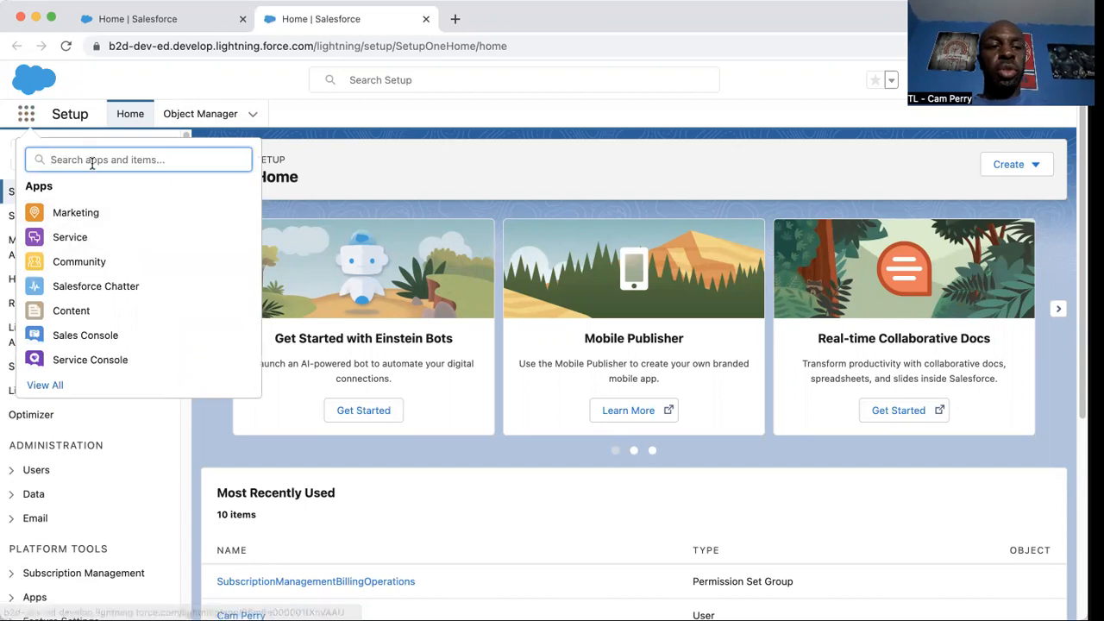
pyautogui.write('salws')
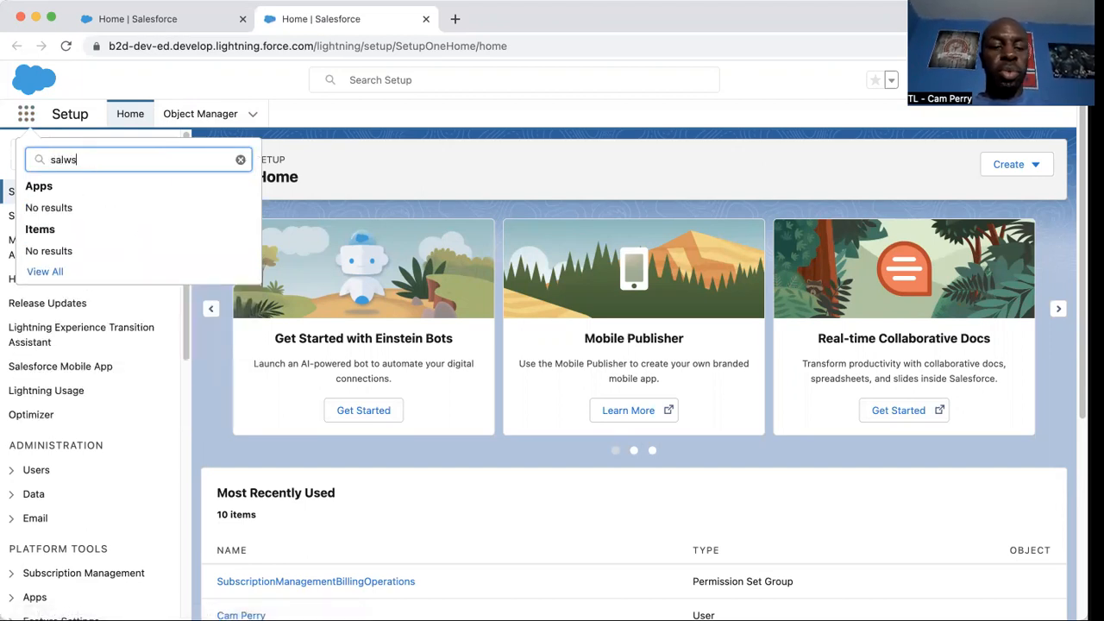
pyautogui.press('BackSpace')
pyautogui.press('BackSpace')
pyautogui.write('es')
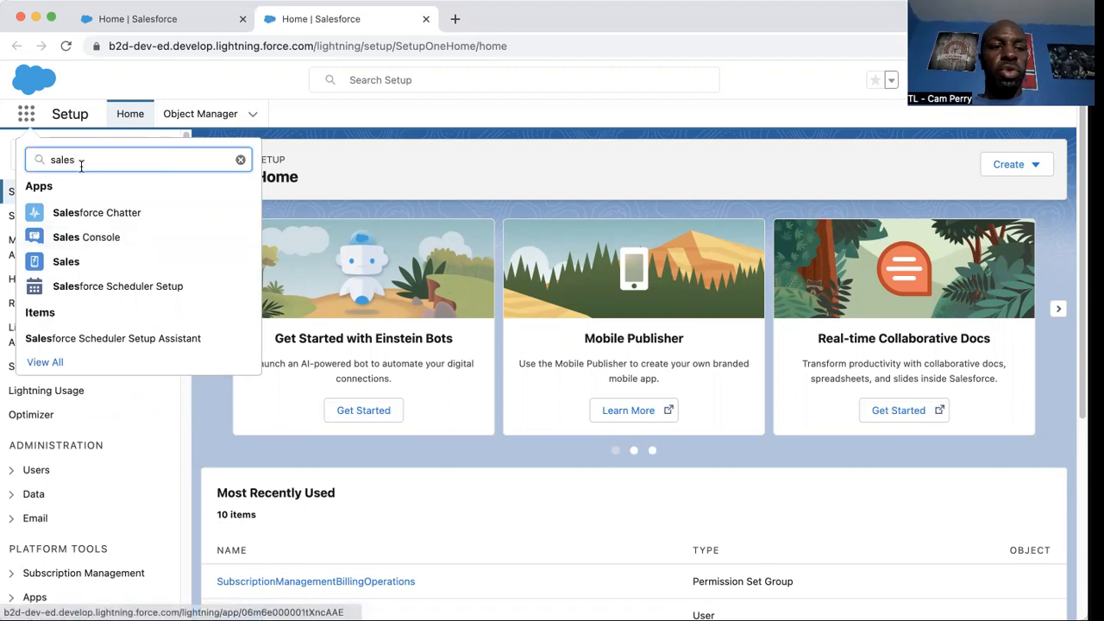
pyautogui.click(69, 261)
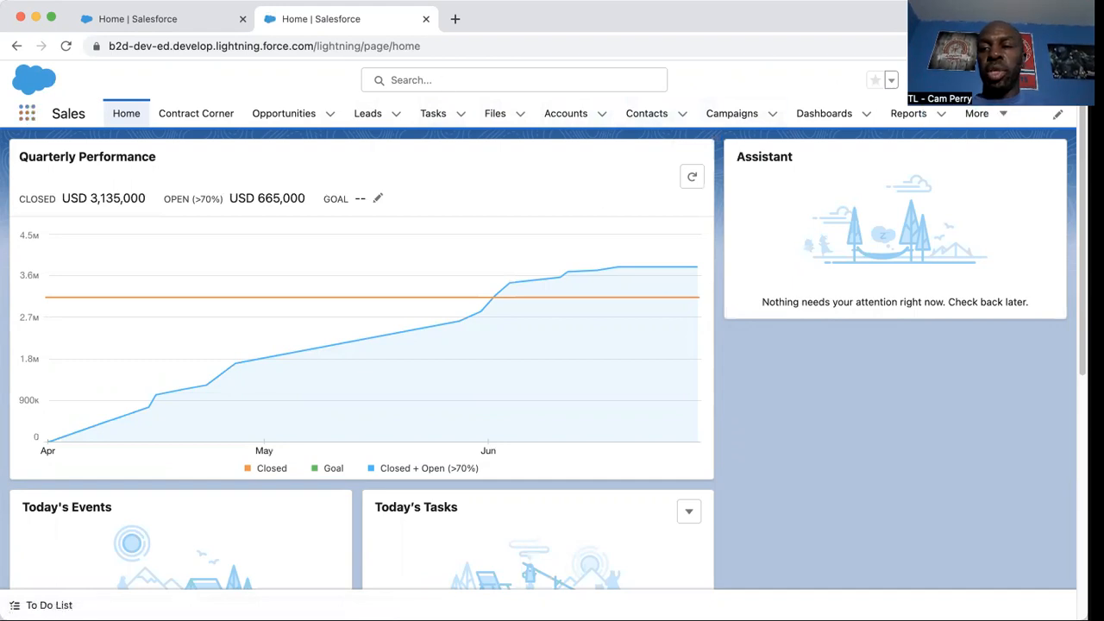
# Step: Open Setup from the Sales app, search it for "company information" and open the Company Information page
pyautogui.click(986, 79)
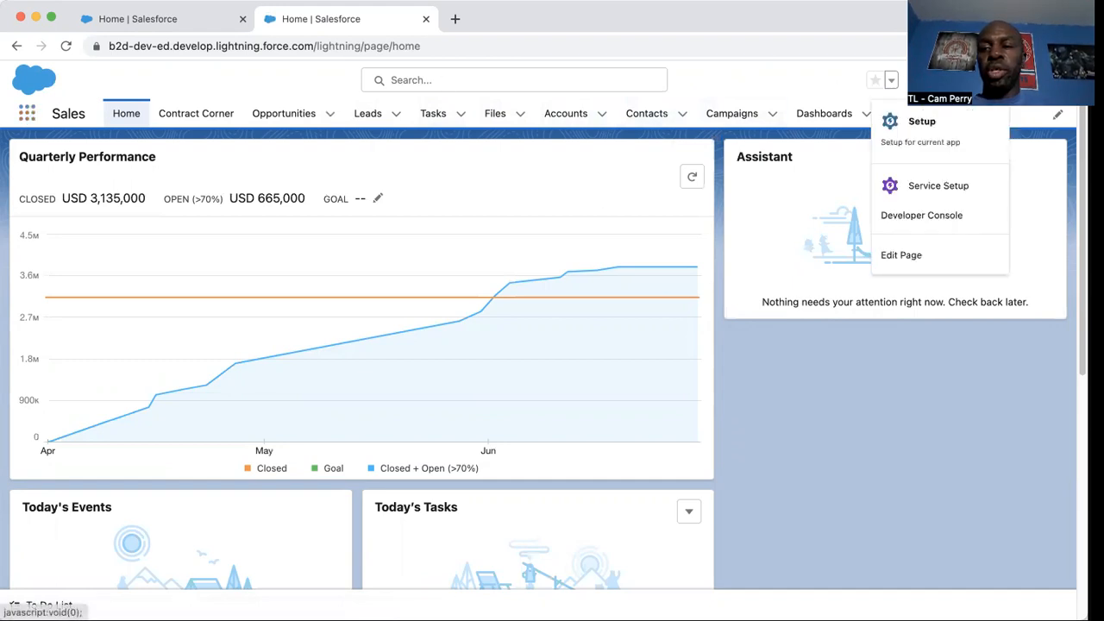
pyautogui.click(924, 123)
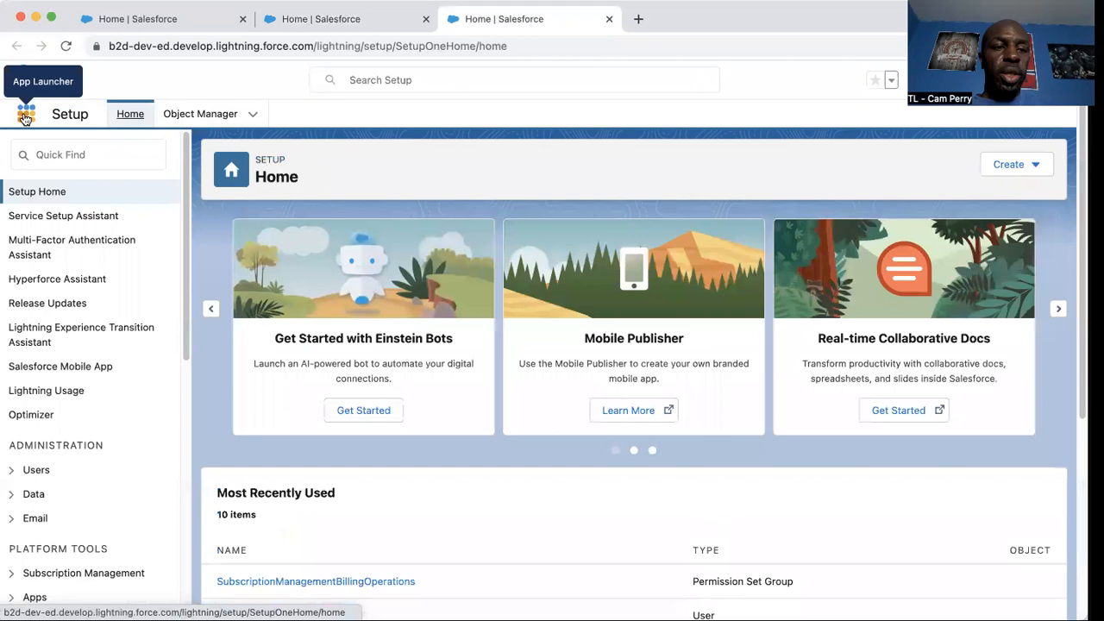
pyautogui.click(45, 155)
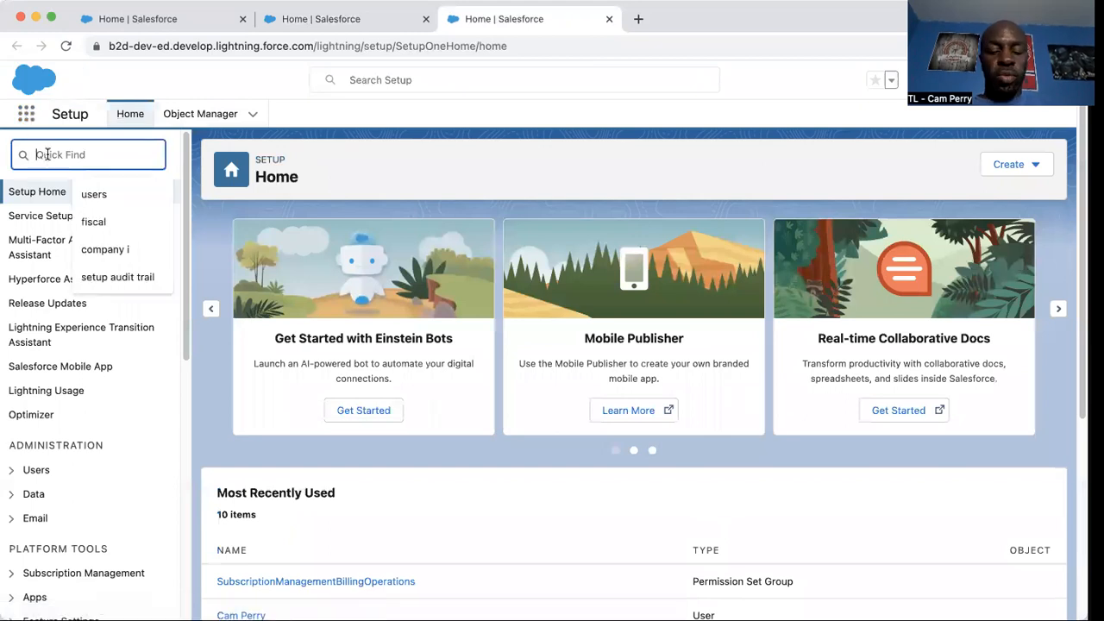
pyautogui.write('company')
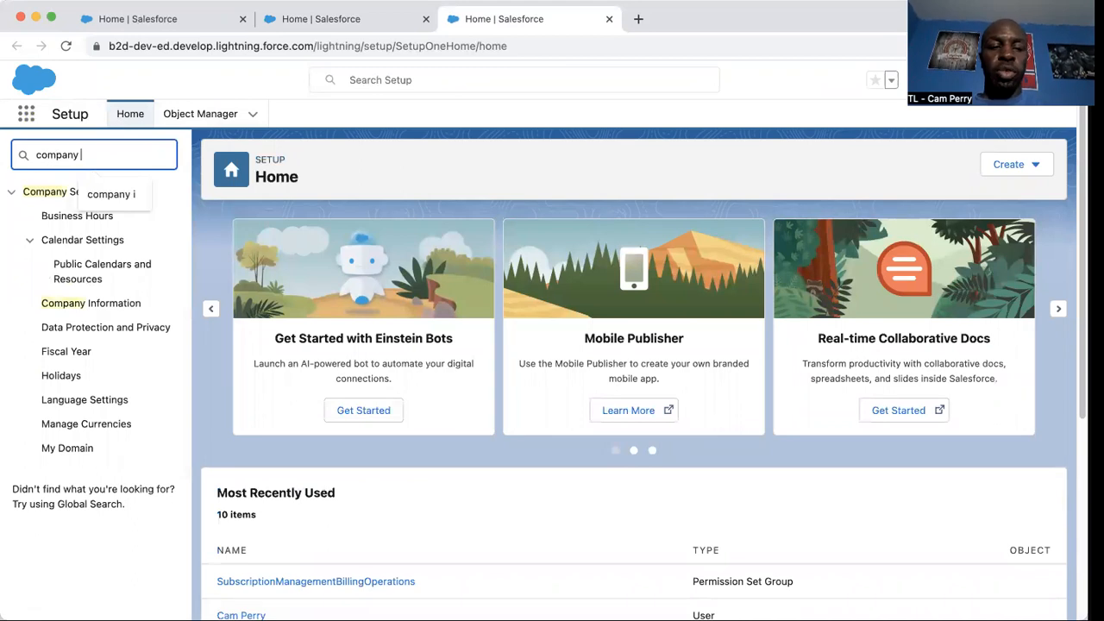
pyautogui.write(' informatip')
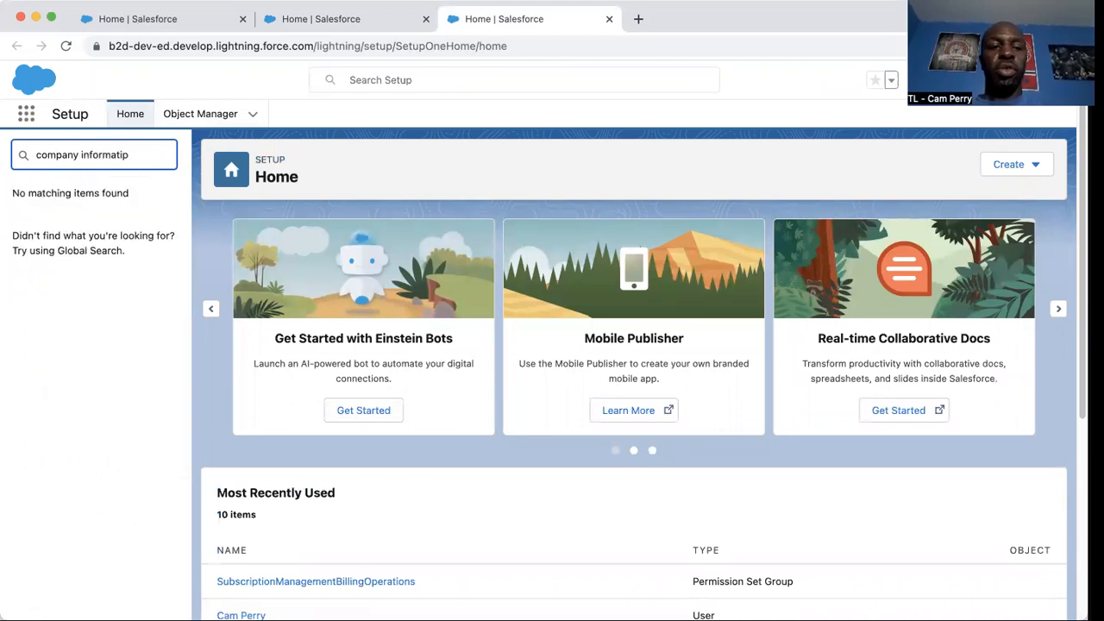
pyautogui.press('BackSpace')
pyautogui.write('on')
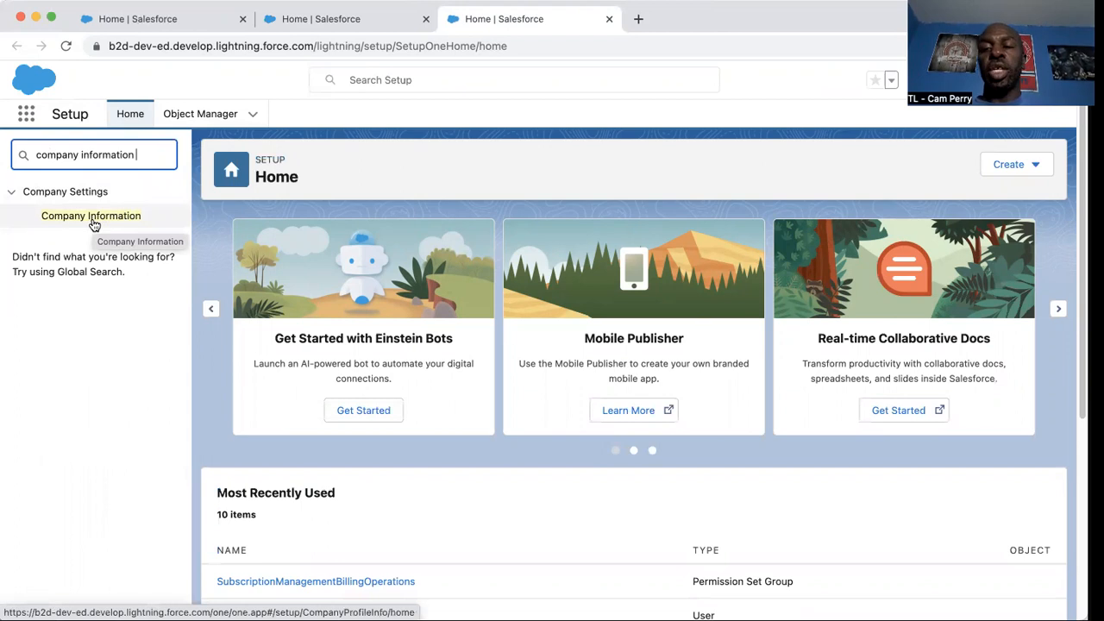
pyautogui.click(94, 220)
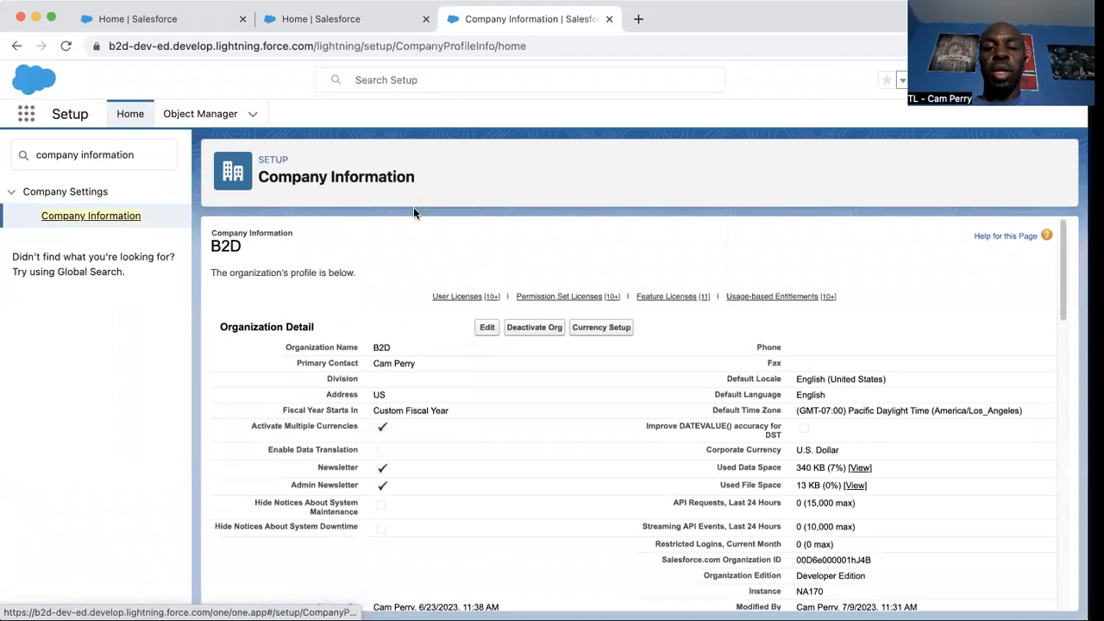
# Step: Examine the organization's details, including fiscal year, currency, locale, time zone, storage use and API request limits
pyautogui.scroll(-2, 426, 228)
pyautogui.scroll(2, 427, 227)
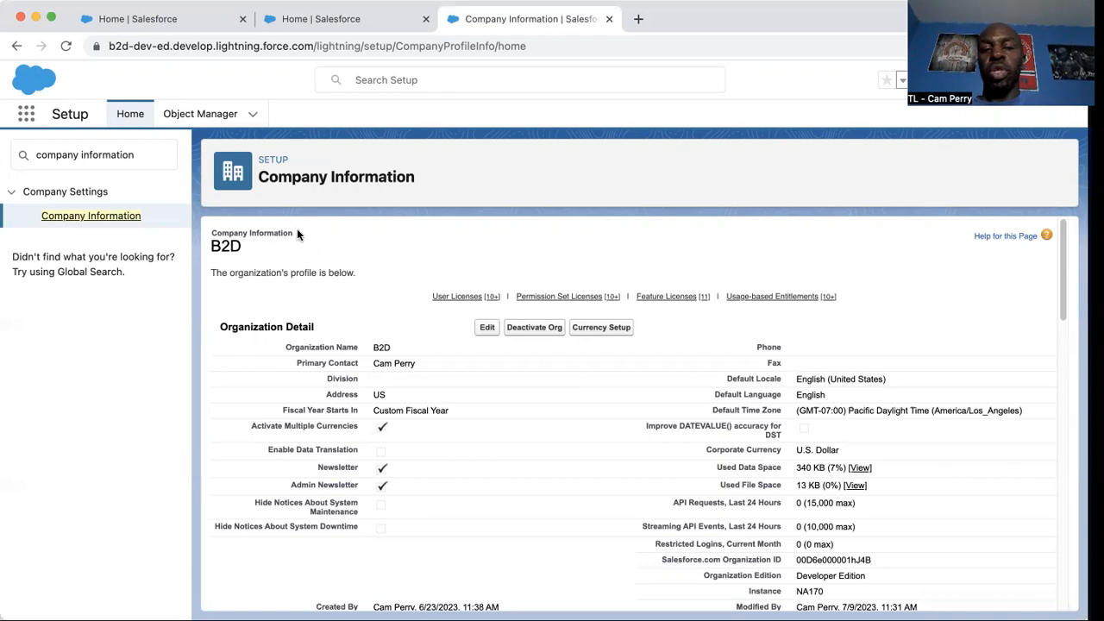
pyautogui.scroll(-2, 422, 298)
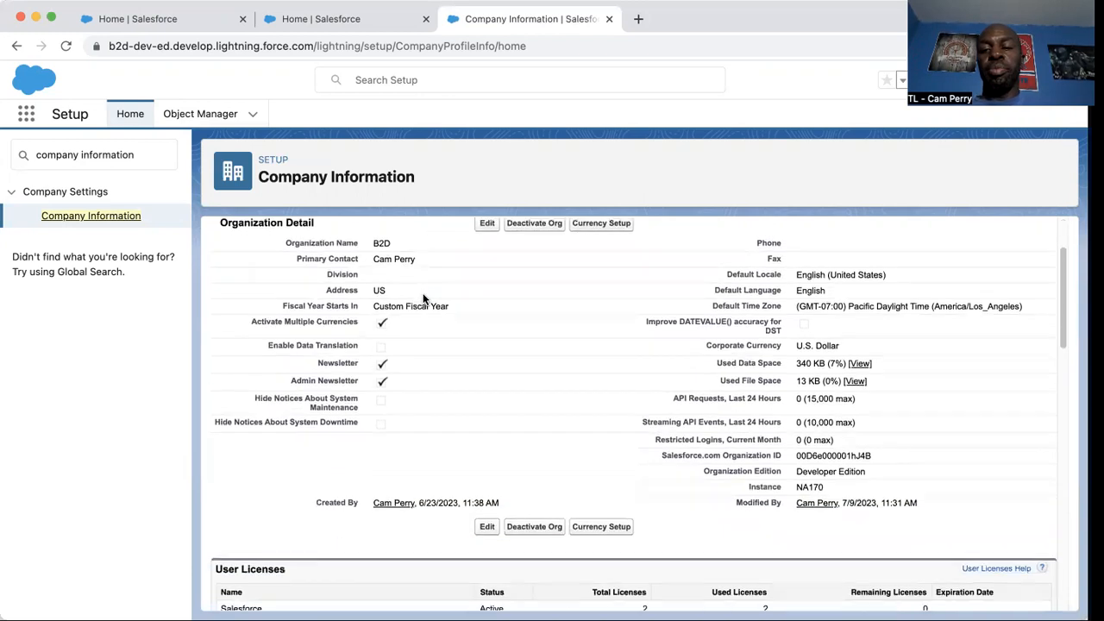
pyautogui.scroll(-1, 422, 299)
pyautogui.scroll(2, 423, 298)
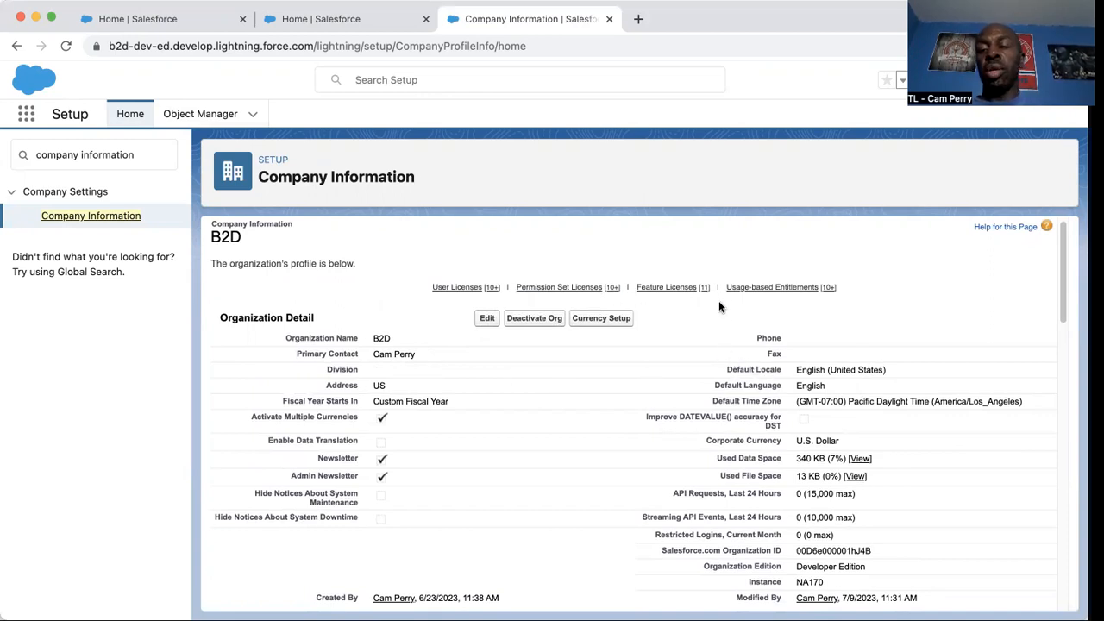
pyautogui.scroll(-1, 747, 405)
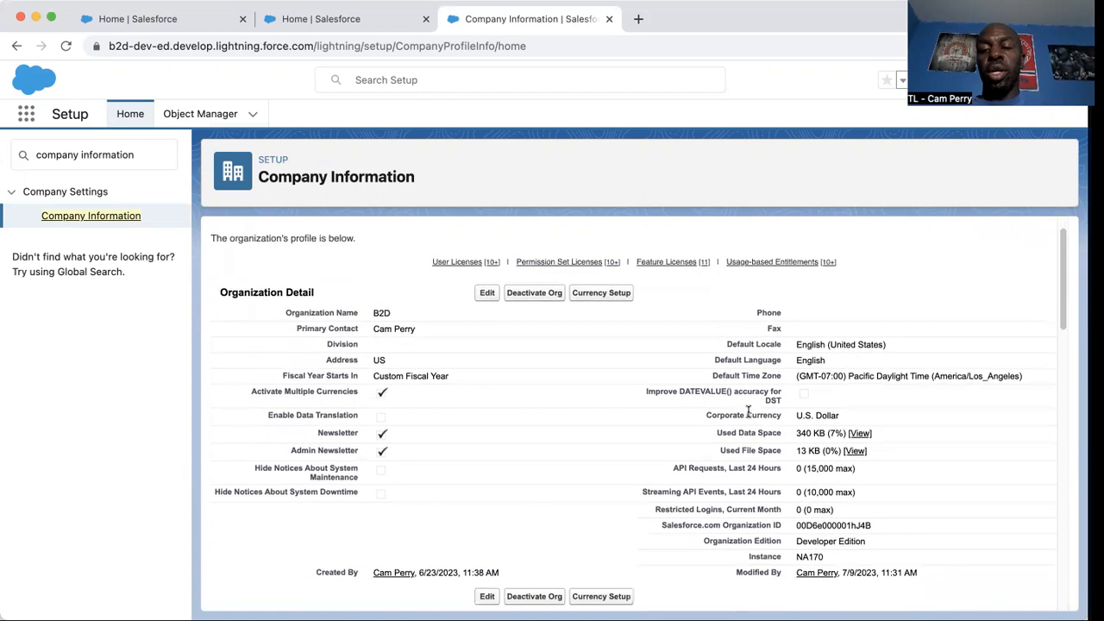
pyautogui.scroll(-1, 755, 419)
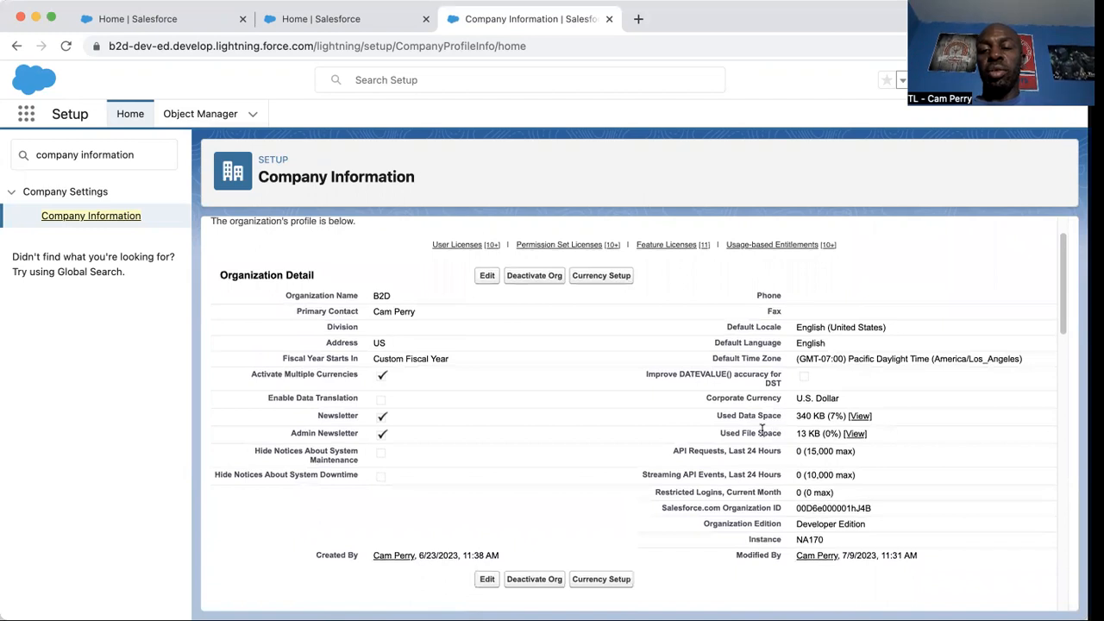
pyautogui.scroll(-1, 695, 458)
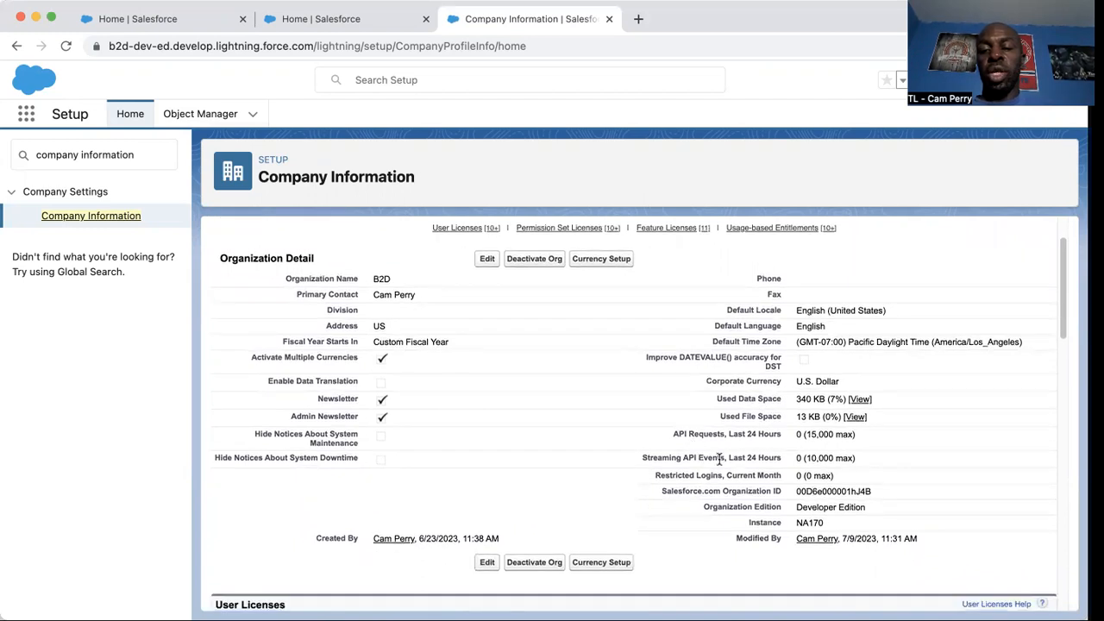
pyautogui.scroll(-2, 811, 479)
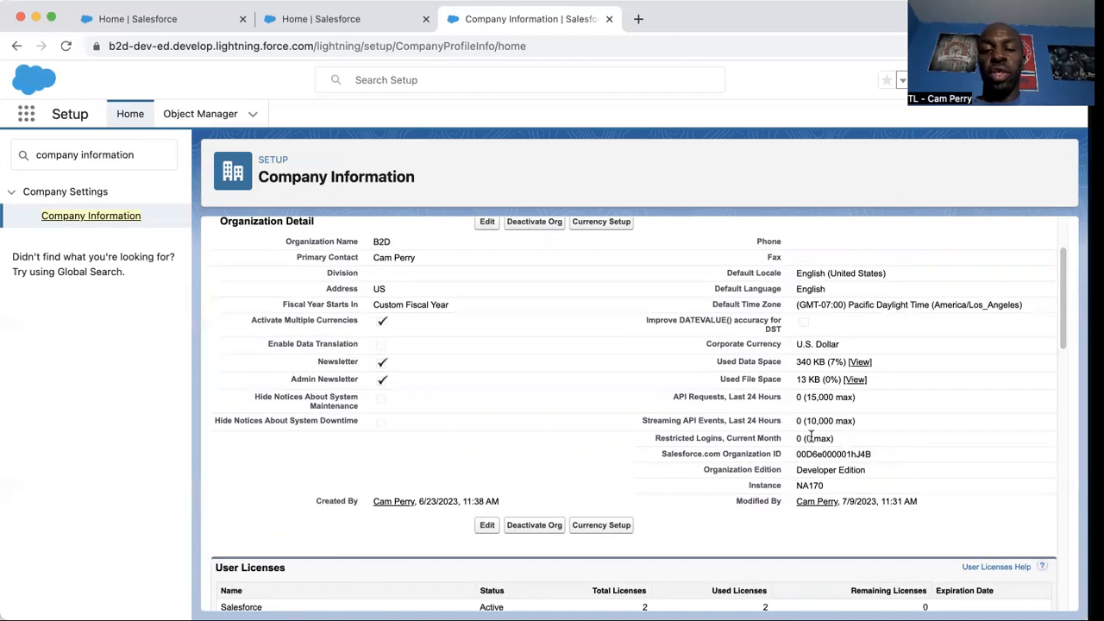
# Step: Review the organization's user licenses, permission set licenses, feature licenses and usage-based entitlements
pyautogui.scroll(-3, 811, 438)
pyautogui.scroll(-1, 811, 438)
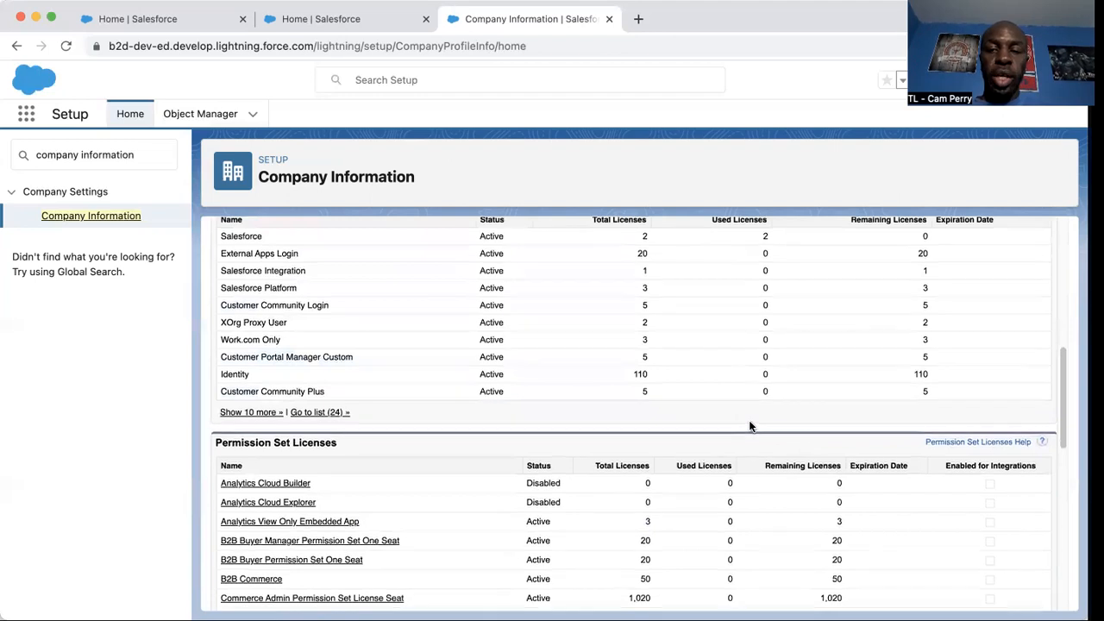
pyautogui.scroll(3, 751, 423)
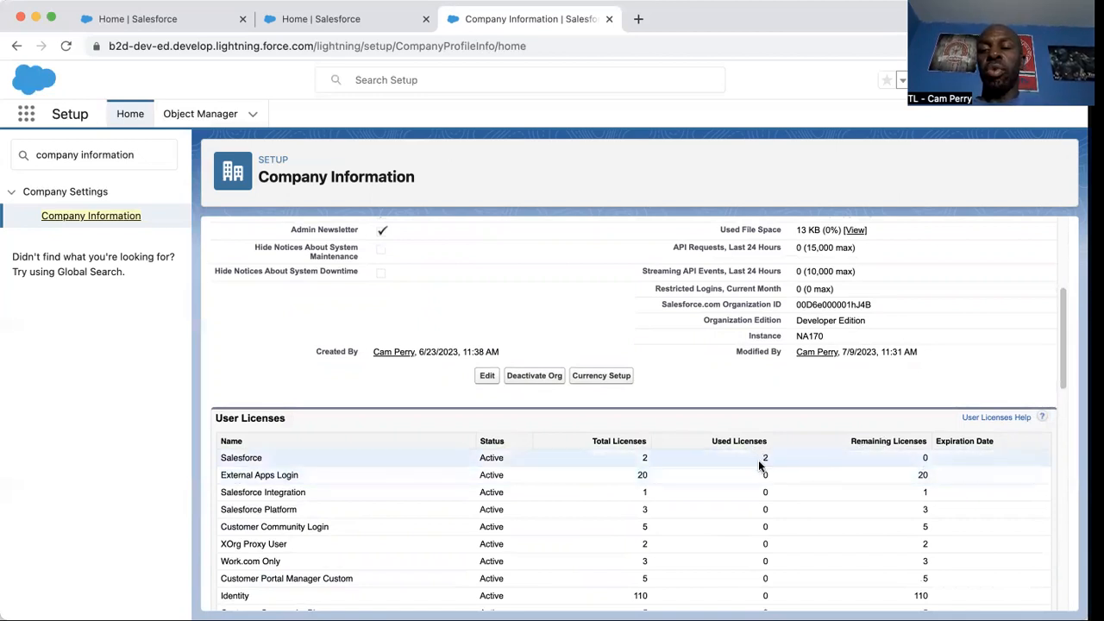
pyautogui.scroll(-1, 553, 444)
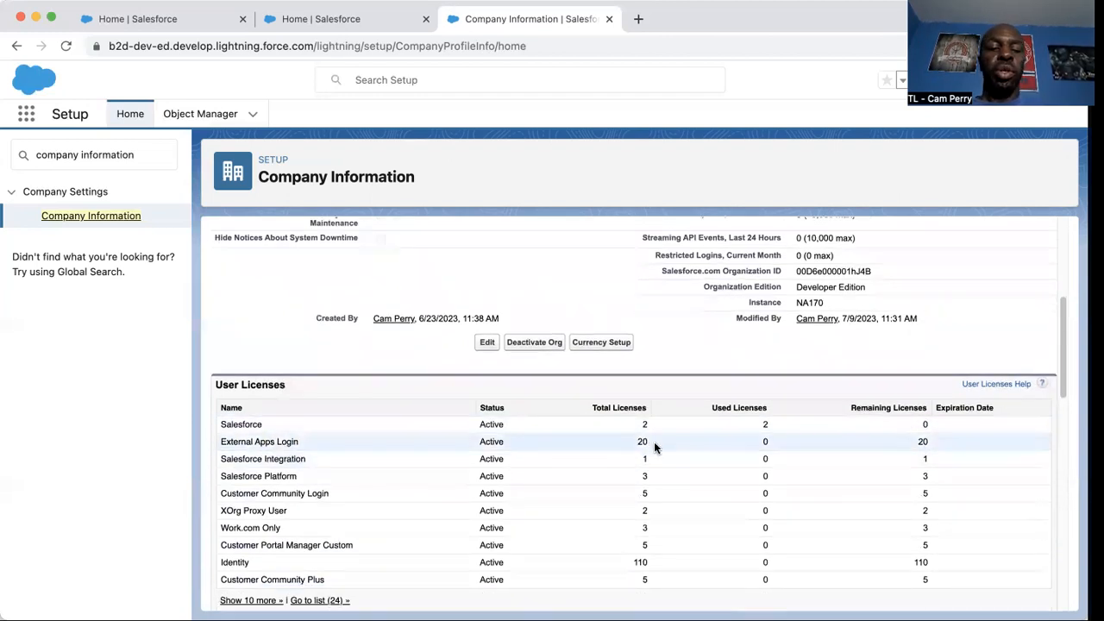
pyautogui.scroll(-5, 653, 442)
pyautogui.scroll(-3, 651, 441)
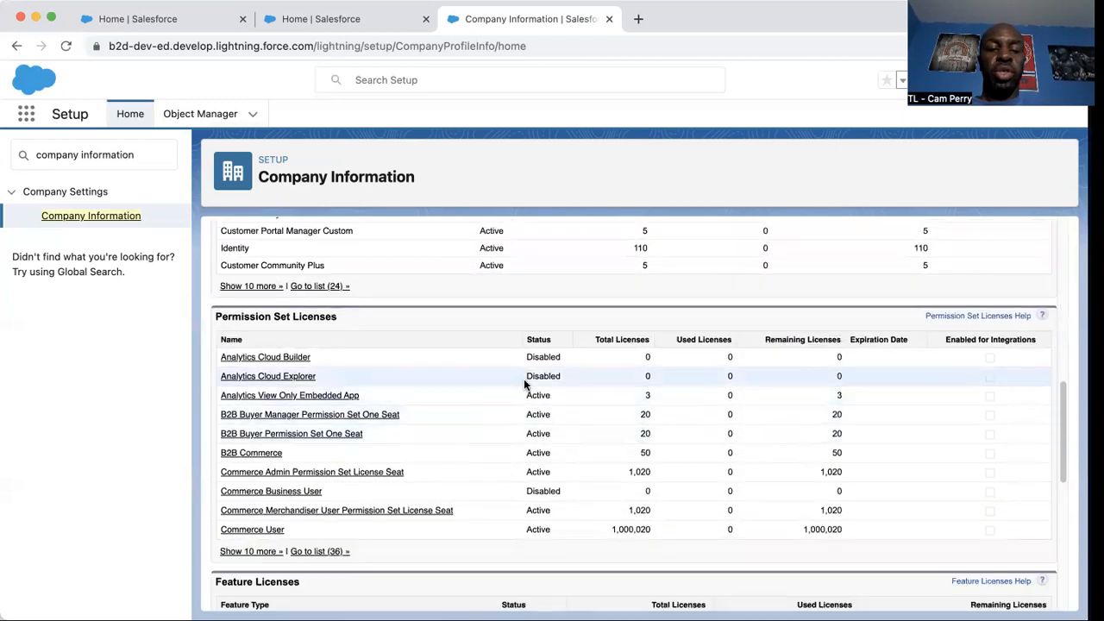
pyautogui.scroll(-6, 523, 379)
pyautogui.scroll(-6, 431, 427)
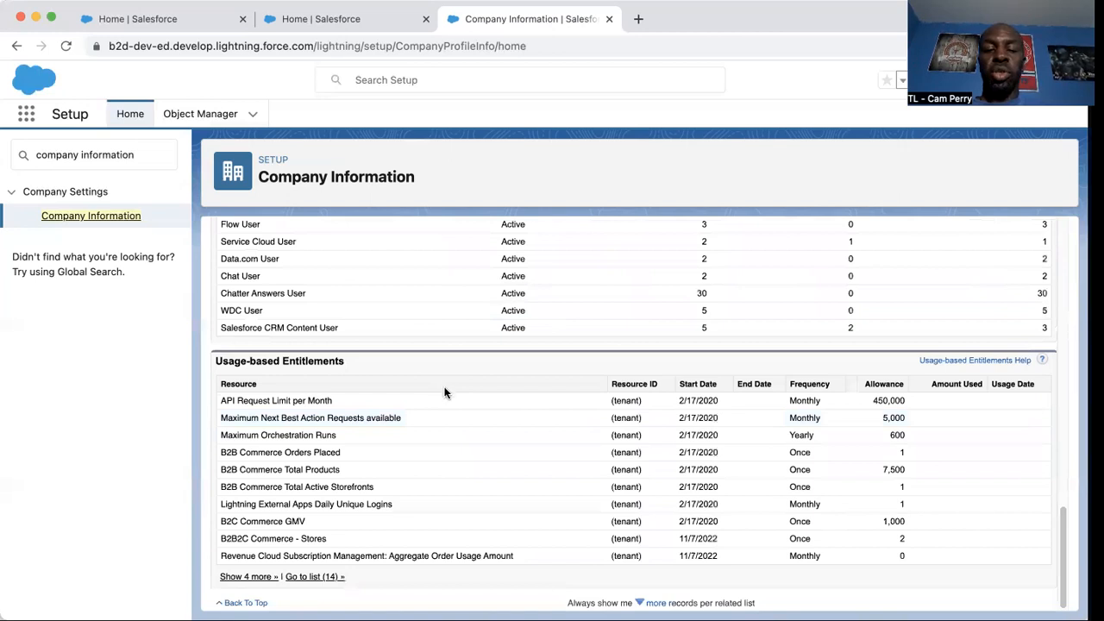
pyautogui.scroll(15, 551, 383)
pyautogui.scroll(10, 549, 392)
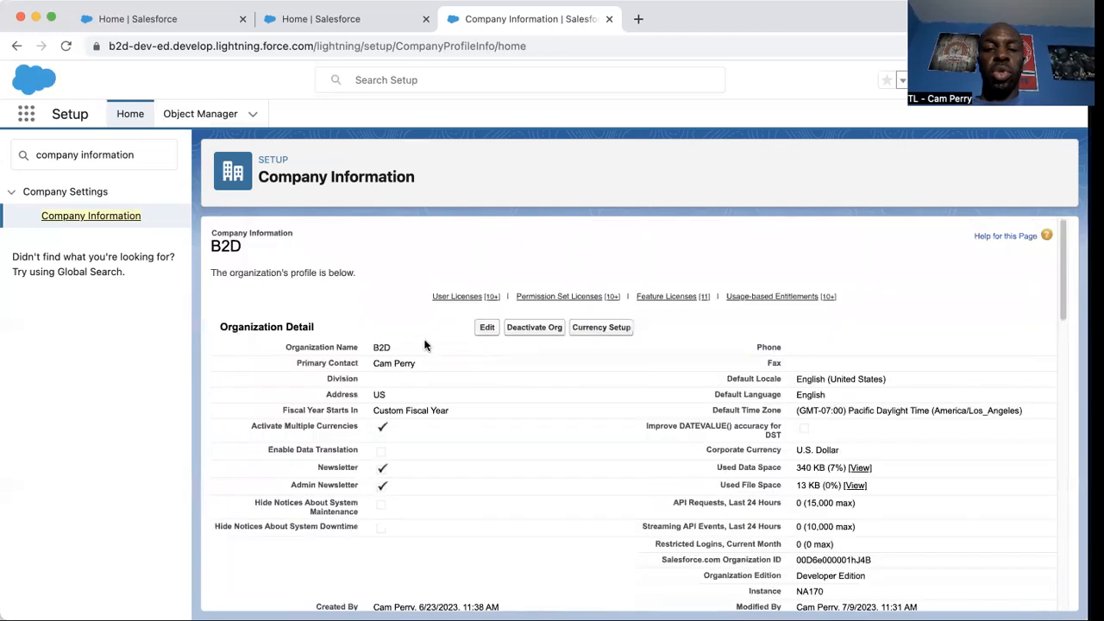
# Step: Search Setup for "company settings" and open the Default entry under Business Hours
pyautogui.click(105, 160)
pyautogui.press('BackSpace')
pyautogui.press('BackSpace')
pyautogui.press('BackSpace')
pyautogui.press('BackSpace')
pyautogui.press('BackSpace')
pyautogui.press('BackSpace')
pyautogui.press('BackSpace')
pyautogui.press('BackSpace')
pyautogui.press('BackSpace')
pyautogui.press('BackSpace')
pyautogui.press('BackSpace')
pyautogui.press('BackSpace')
pyautogui.press('BackSpace')
pyautogui.press('BackSpace')
pyautogui.press('BackSpace')
pyautogui.press('BackSpace')
pyautogui.press('BackSpace')
pyautogui.press('BackSpace')
pyautogui.press('BackSpace')
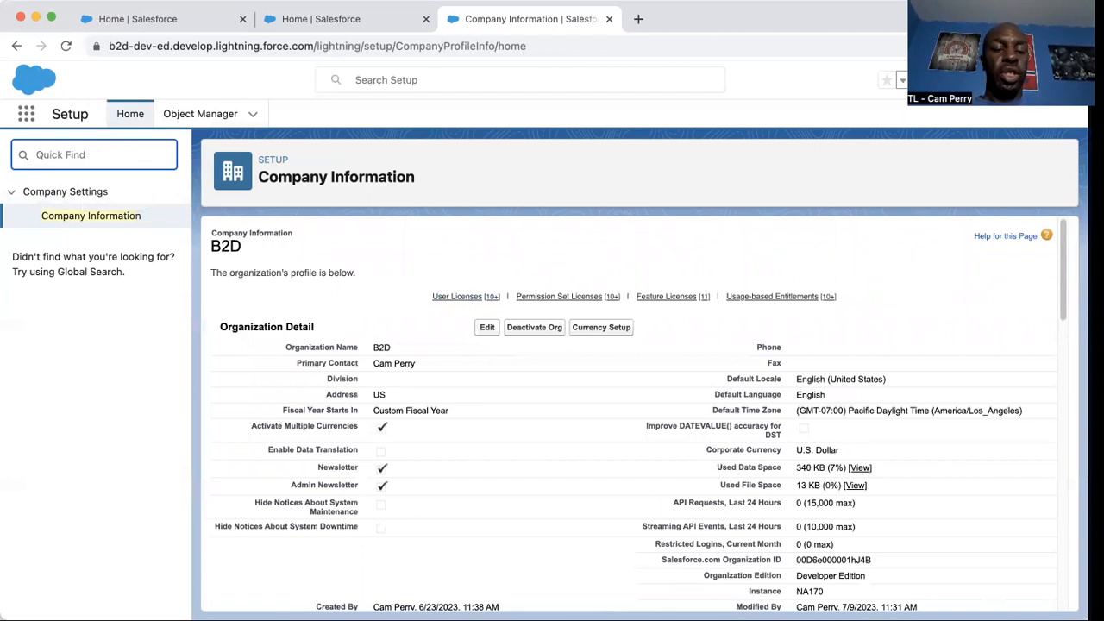
pyautogui.write('company ')
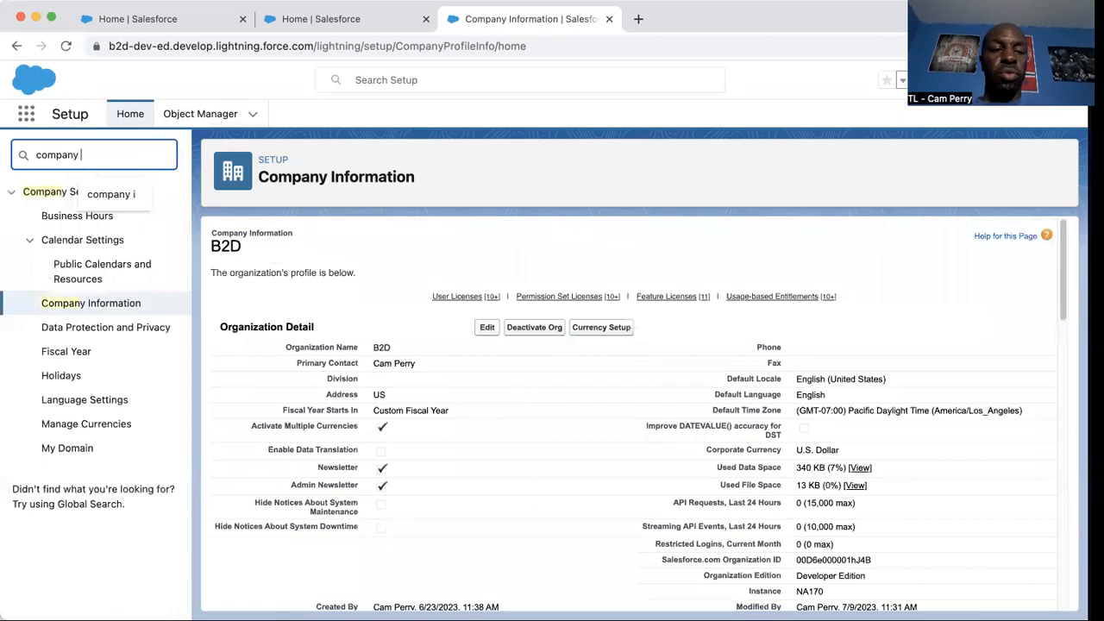
pyautogui.write('settings')
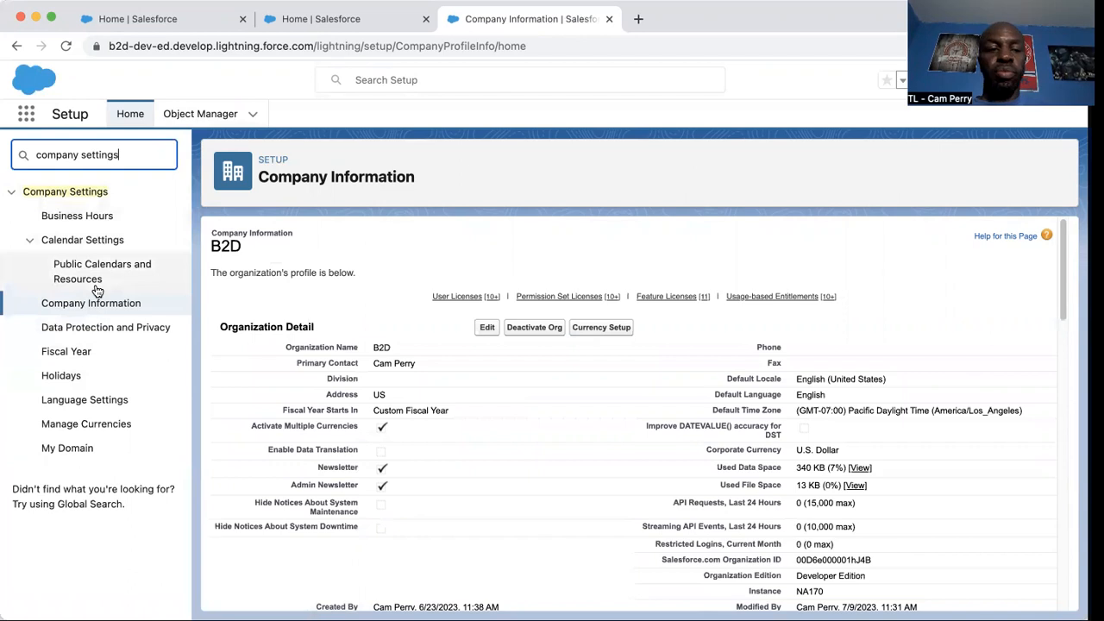
pyautogui.click(100, 217)
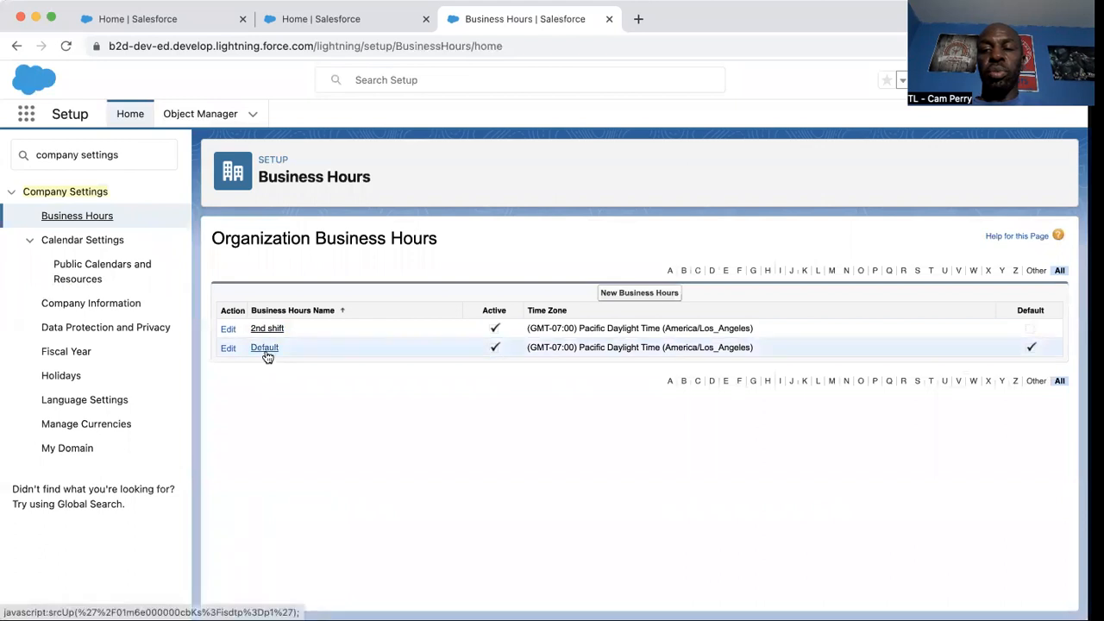
pyautogui.click(276, 348)
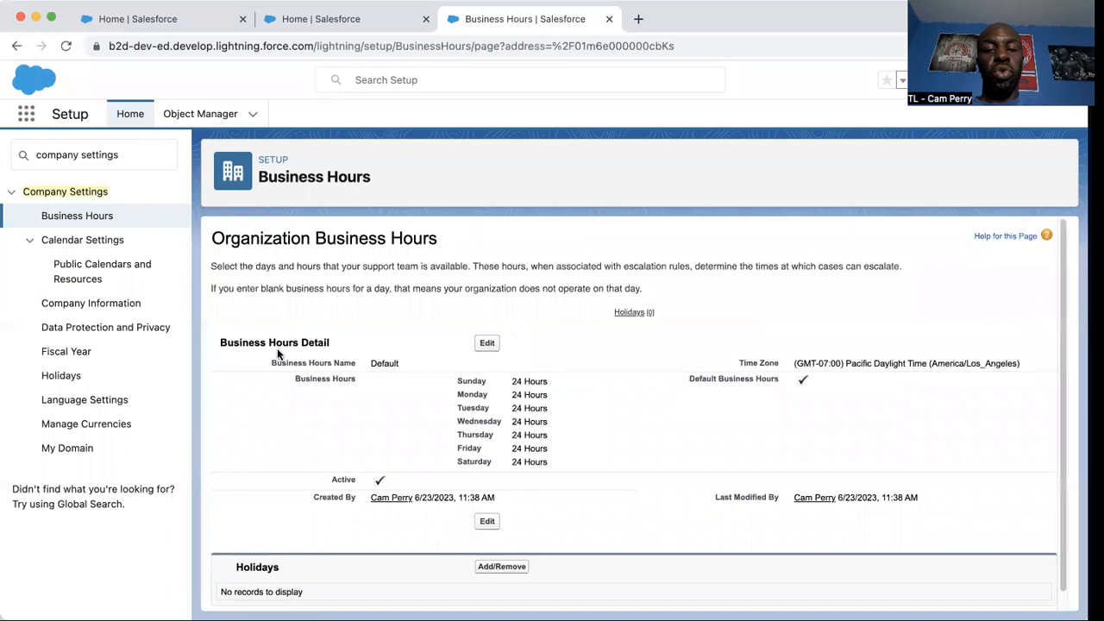
# Step: Open the Default business hours for editing and turn off the 24 hours option for all seven days
pyautogui.scroll(-1, 772, 420)
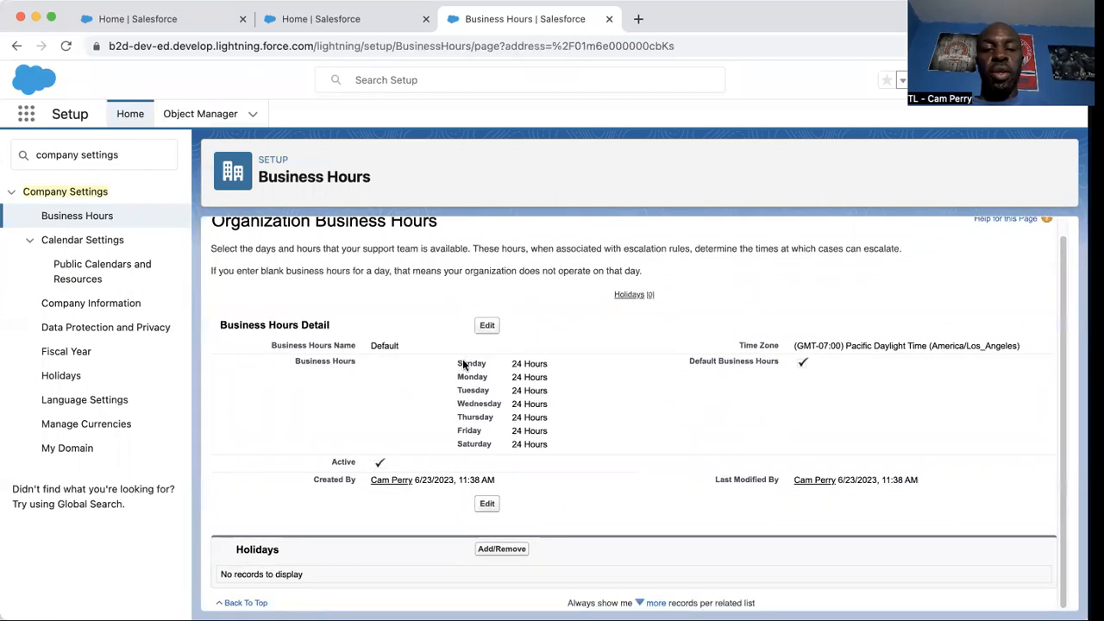
pyautogui.scroll(1, 512, 378)
pyautogui.scroll(-1, 512, 380)
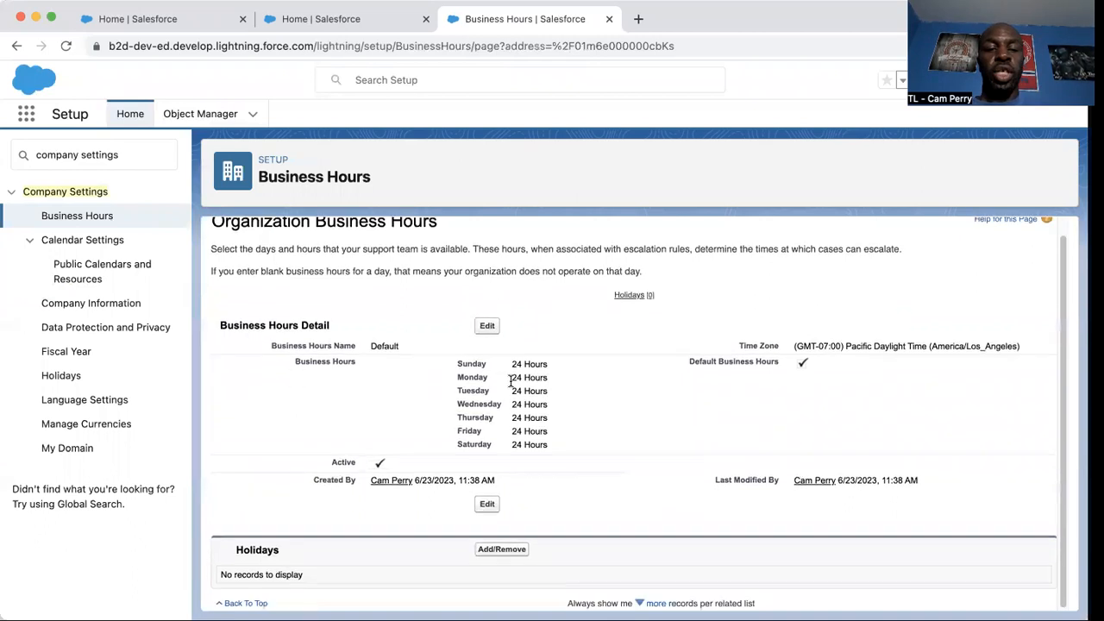
pyautogui.click(488, 326)
pyautogui.scroll(-3, 519, 423)
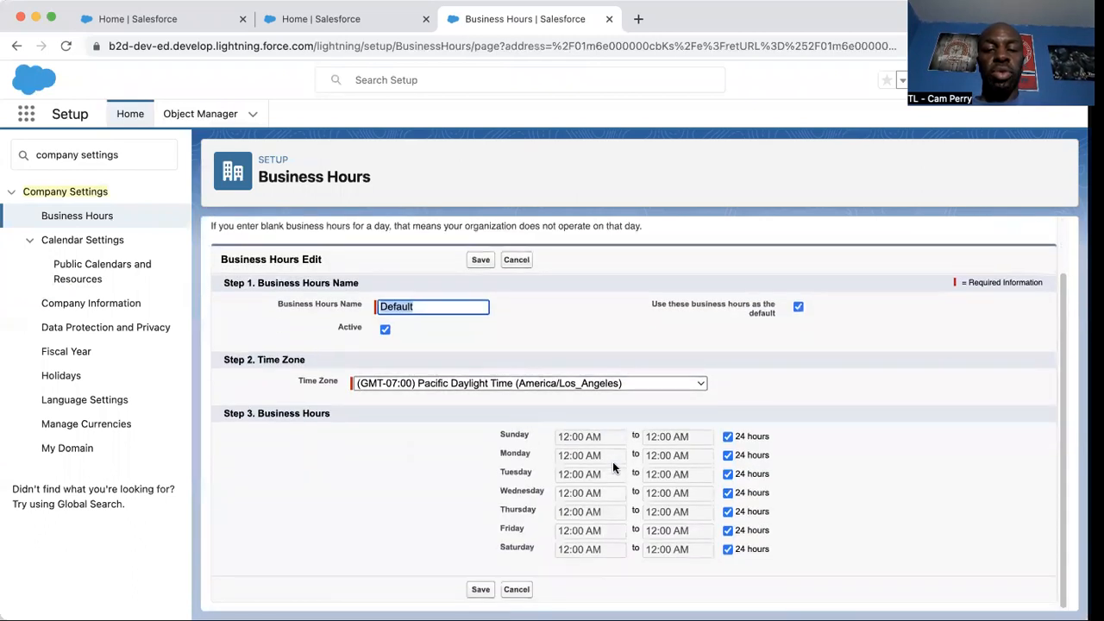
pyautogui.click(727, 437)
pyautogui.click(727, 455)
pyautogui.click(728, 475)
pyautogui.click(727, 493)
pyautogui.click(727, 512)
pyautogui.click(726, 549)
pyautogui.click(728, 531)
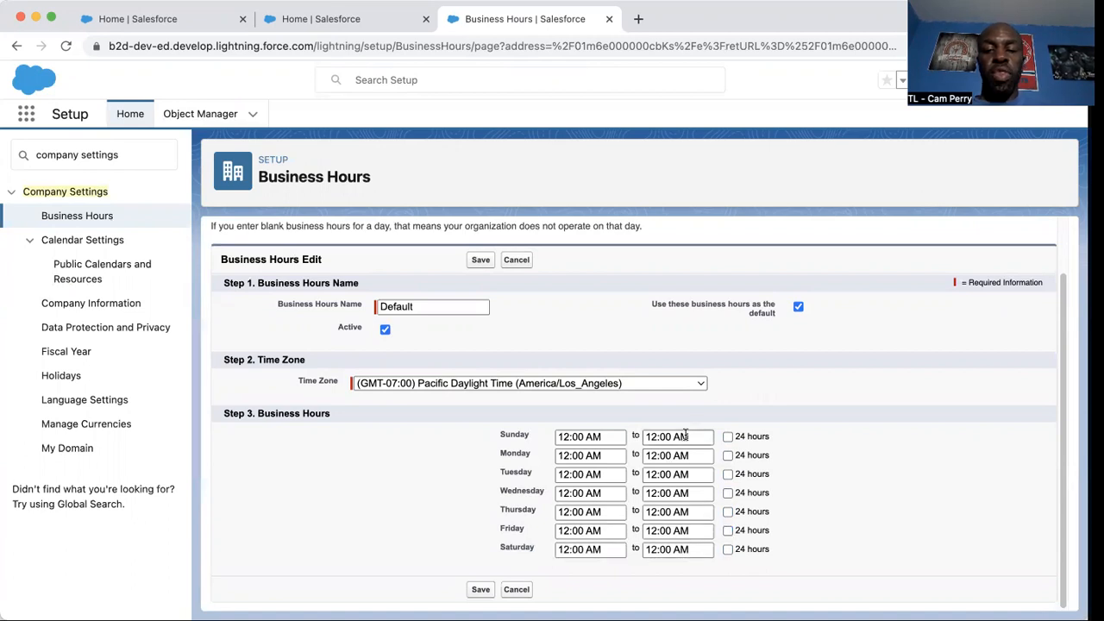
# Step: Set the end time of both Sunday and Saturday to 12:01 AM
pyautogui.click(669, 437)
pyautogui.press('BackSpace')
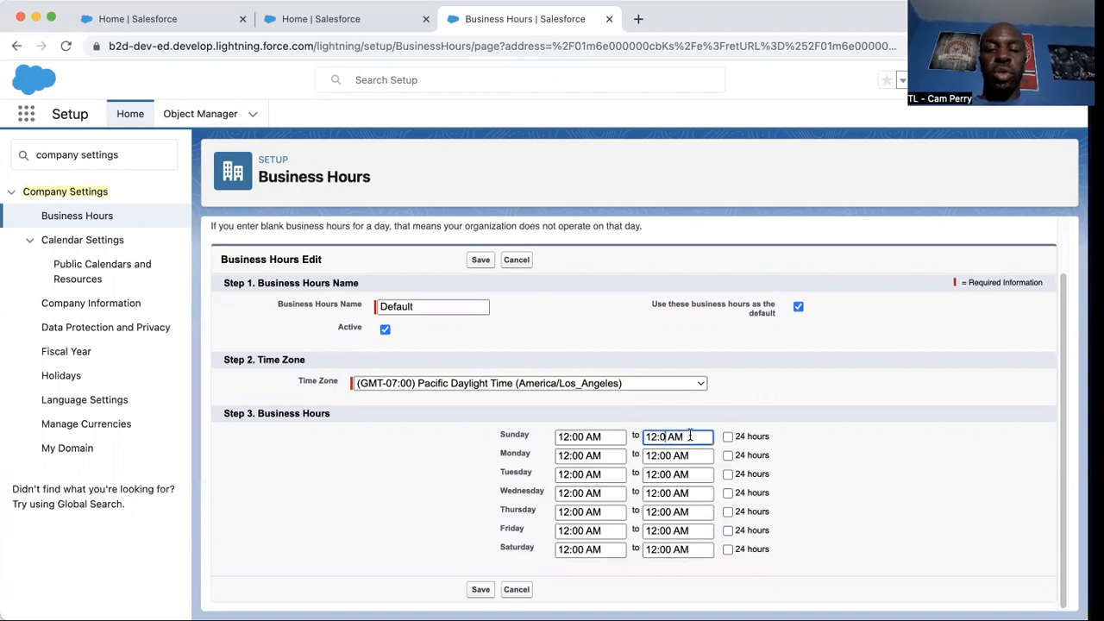
pyautogui.write('1')
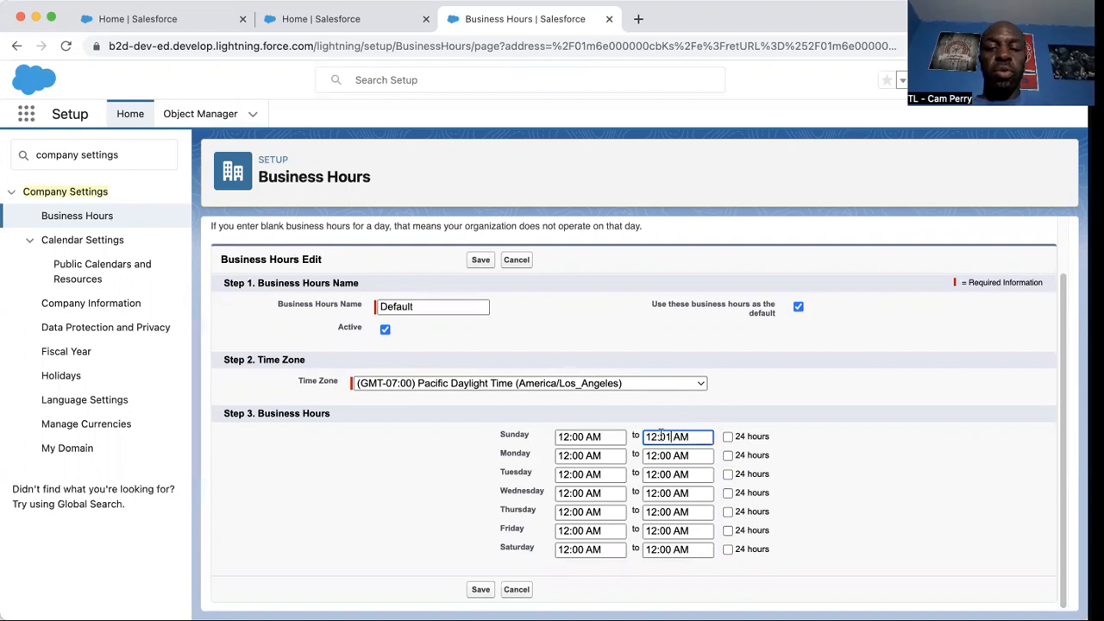
pyautogui.click(586, 553)
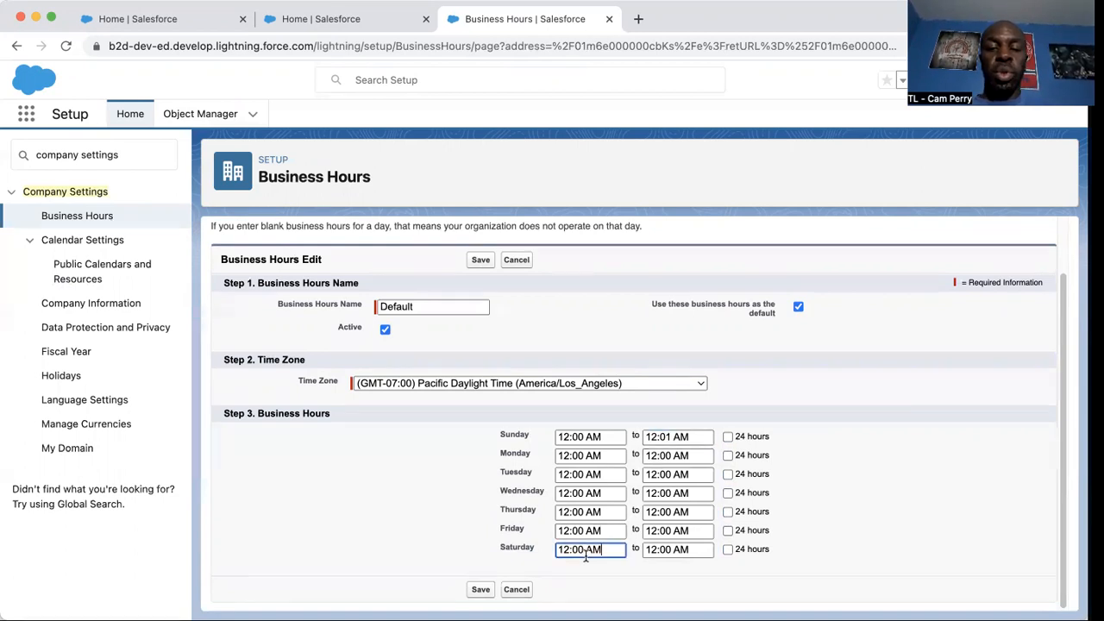
pyautogui.click(674, 552)
pyautogui.press('BackSpace')
pyautogui.write('1')
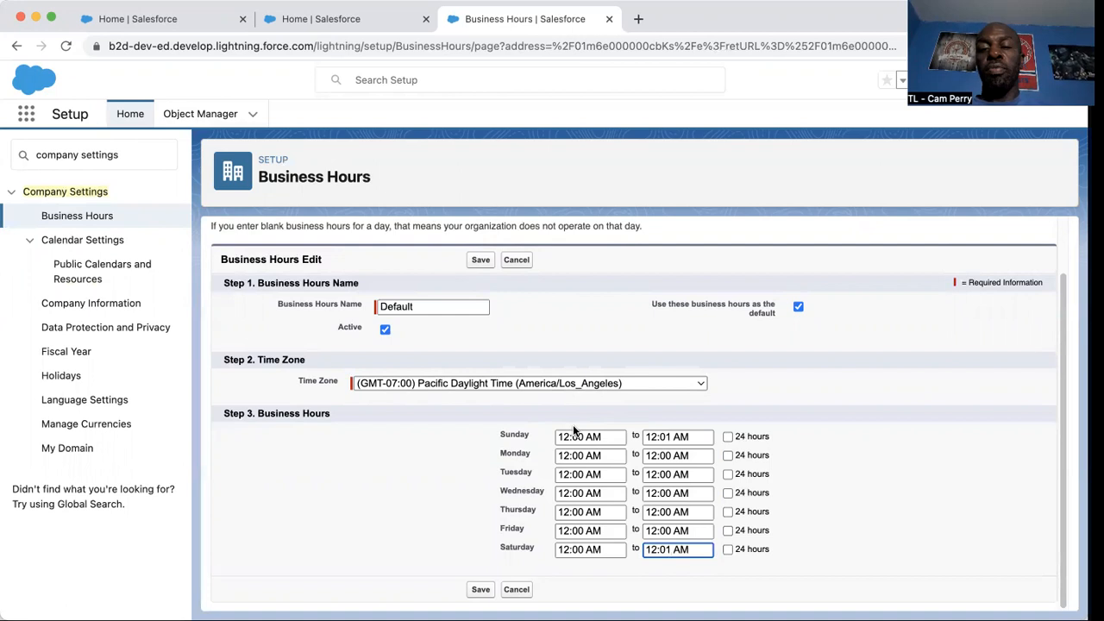
# Step: Set Monday's business hours to 8:00 AM to 05:00 PM
pyautogui.click(588, 455)
pyautogui.press('BackSpace')
pyautogui.press('BackSpace')
pyautogui.press('BackSpace')
pyautogui.press('BackSpace')
pyautogui.press('BackSpace')
pyautogui.press('BackSpace')
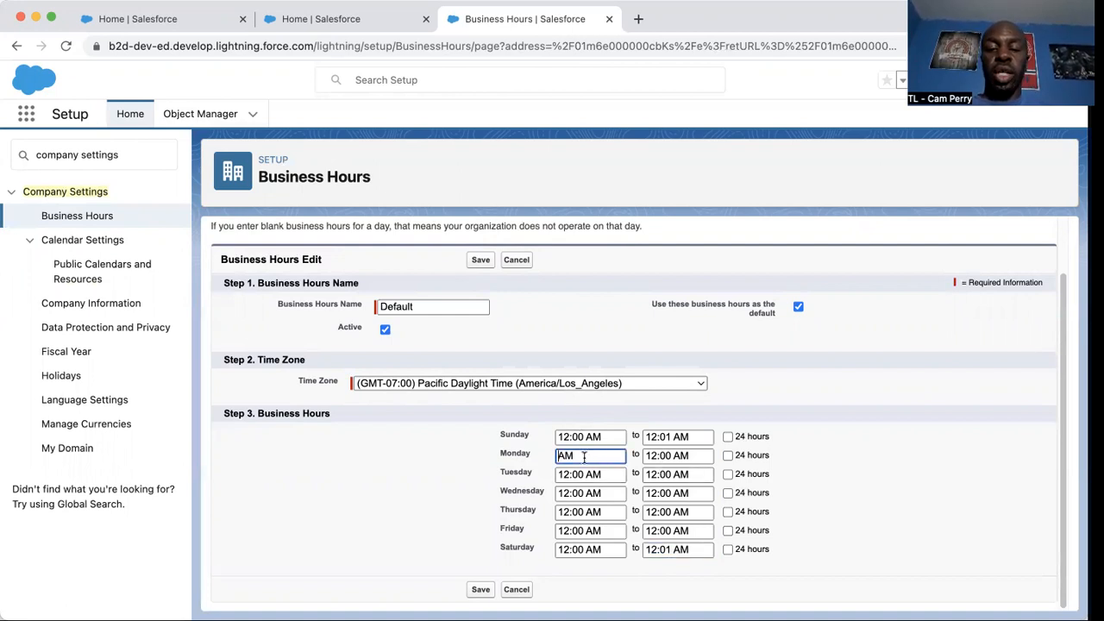
pyautogui.write('8')
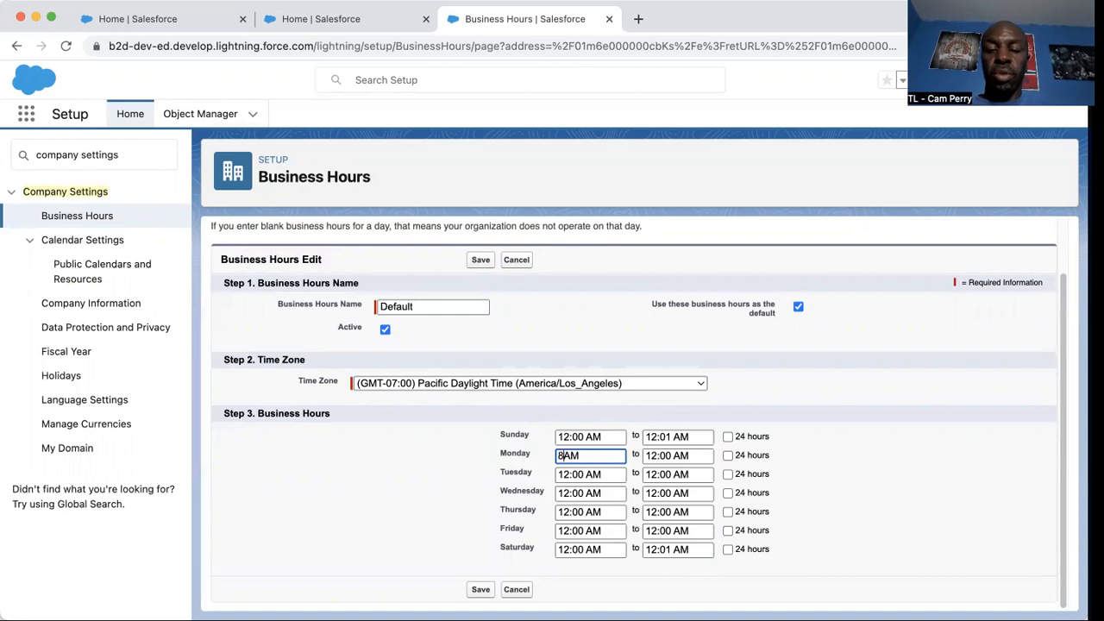
pyautogui.write(':00')
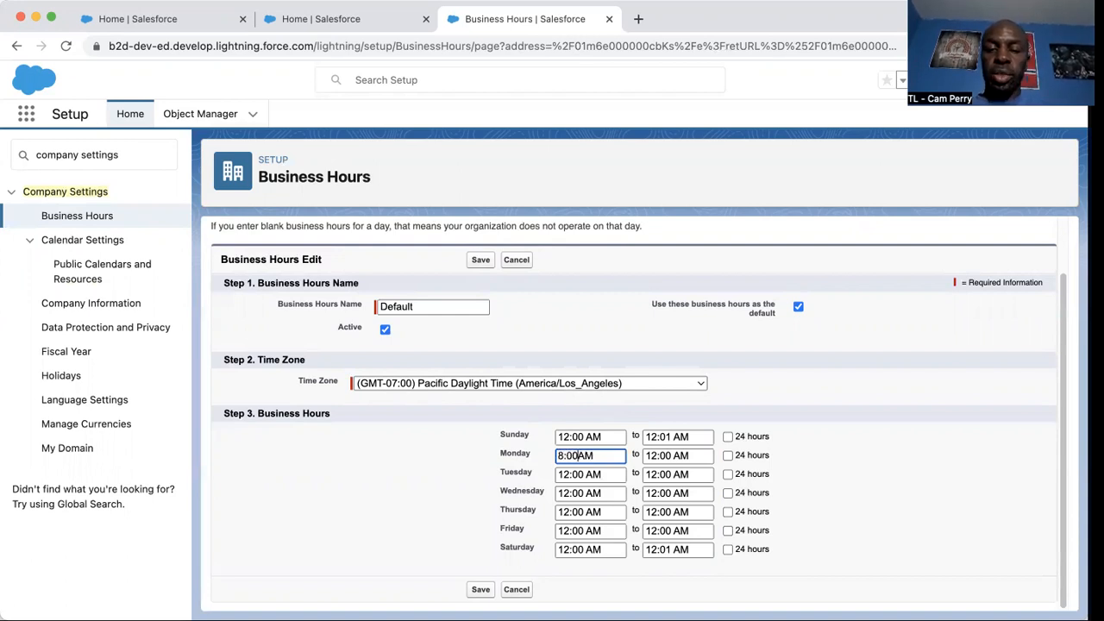
pyautogui.click(695, 455)
pyautogui.press('BackSpace')
pyautogui.press('BackSpace')
pyautogui.press('BackSpace')
pyautogui.press('BackSpace')
pyautogui.press('BackSpace')
pyautogui.press('BackSpace')
pyautogui.write('05:00')
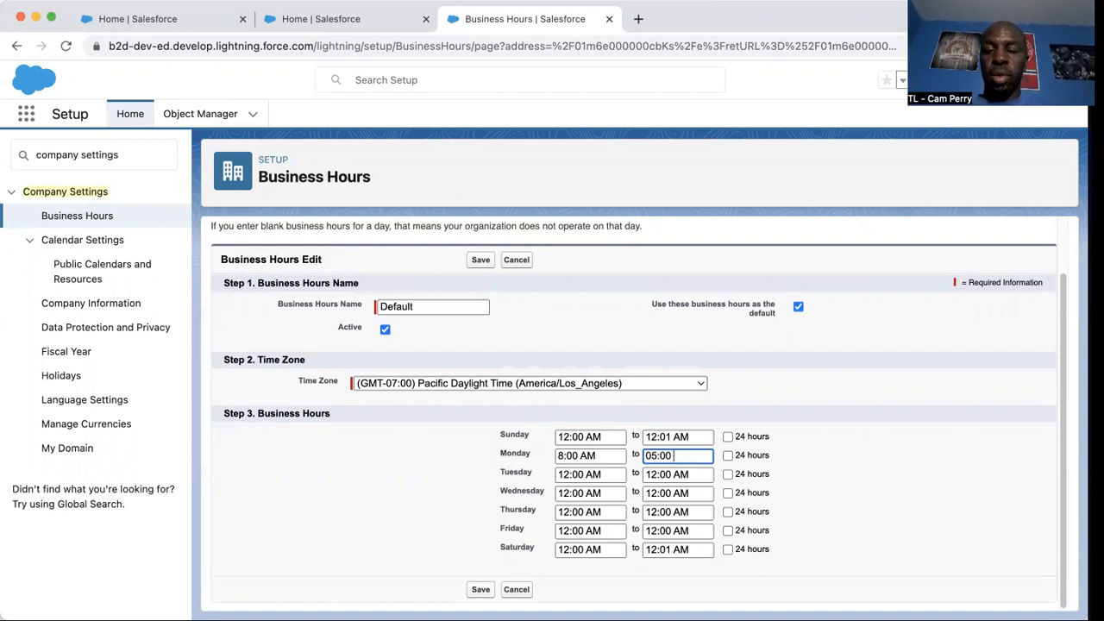
pyautogui.write('PM')
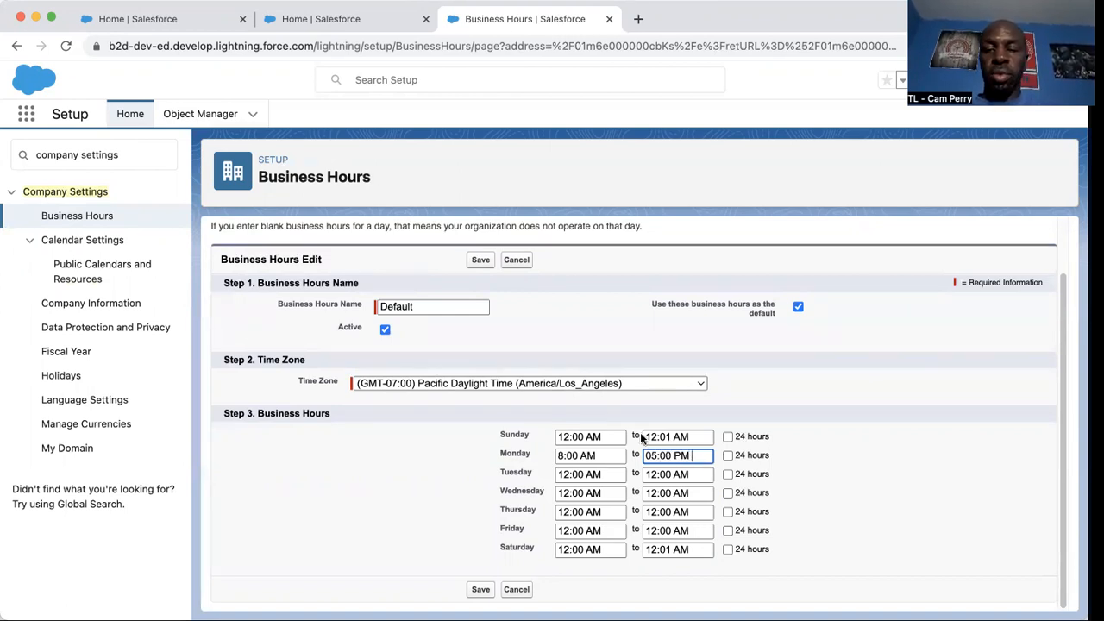
# Step: Set Tuesday's business hours to 08:00 AM to 05:00 PM
pyautogui.click(576, 474)
pyautogui.press('BackSpace')
pyautogui.press('BackSpace')
pyautogui.write('08')
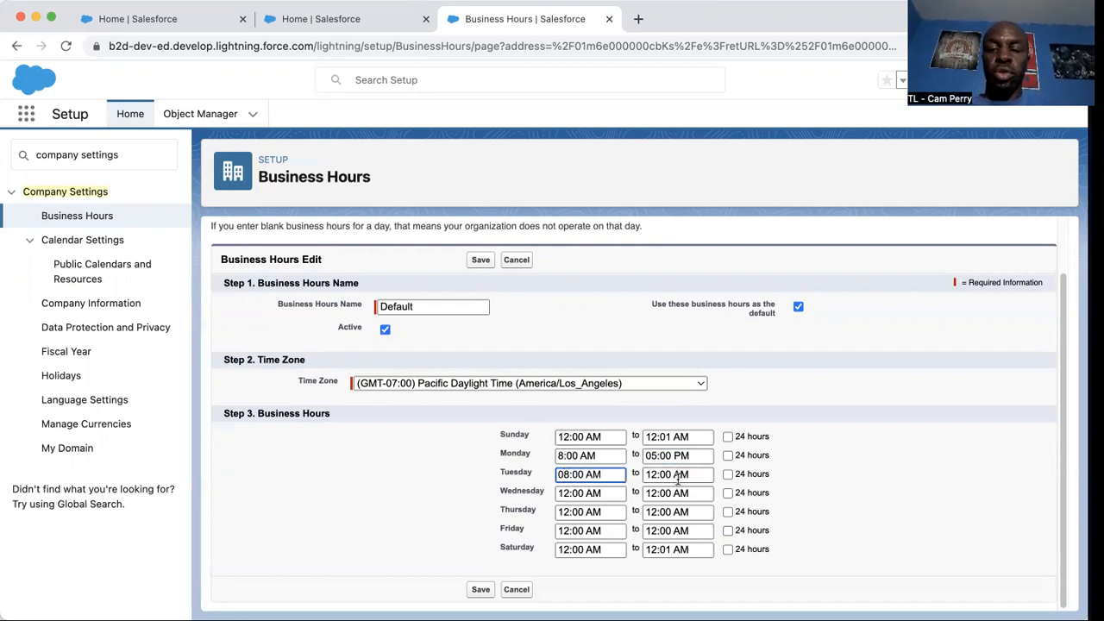
pyautogui.click(668, 474)
pyautogui.press('BackSpace')
pyautogui.press('BackSpace')
pyautogui.press('BackSpace')
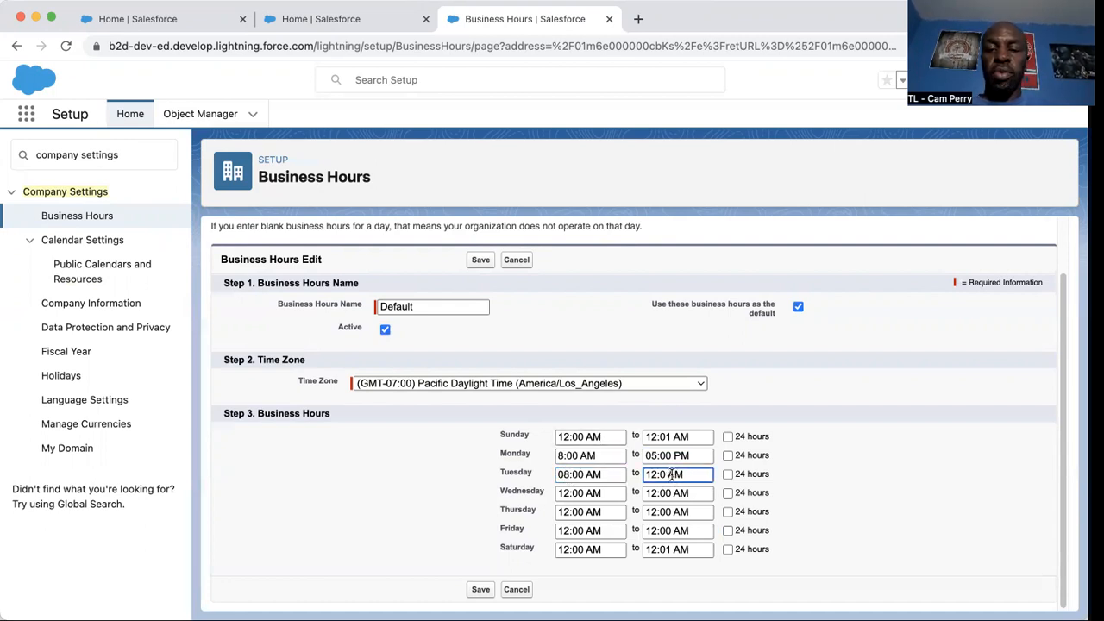
pyautogui.press('BackSpace')
pyautogui.press('BackSpace')
pyautogui.write('05')
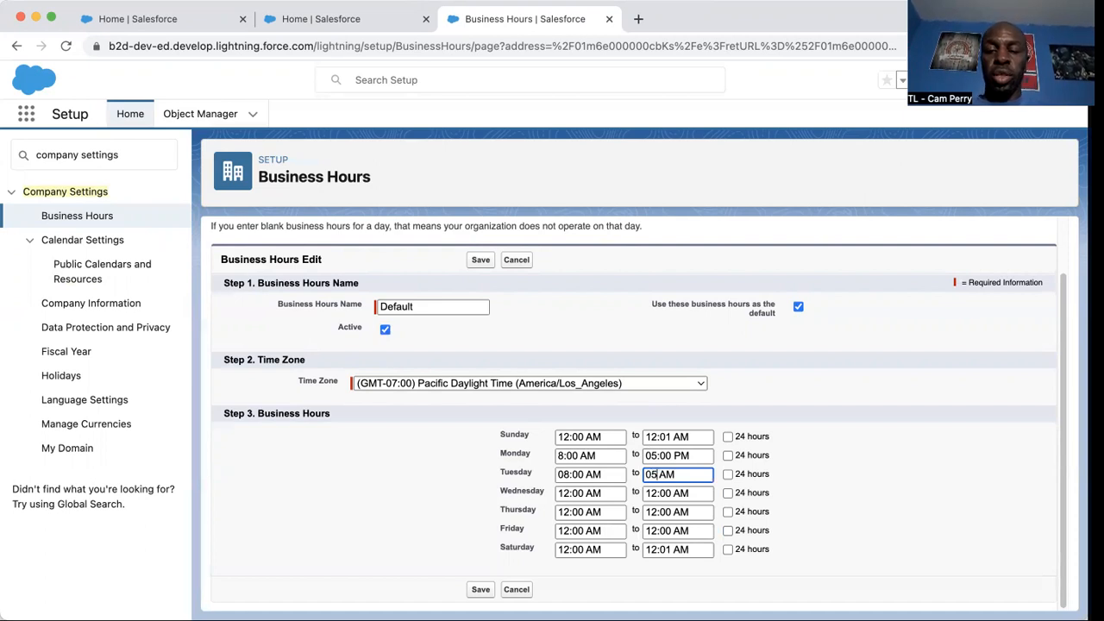
pyautogui.write(':00')
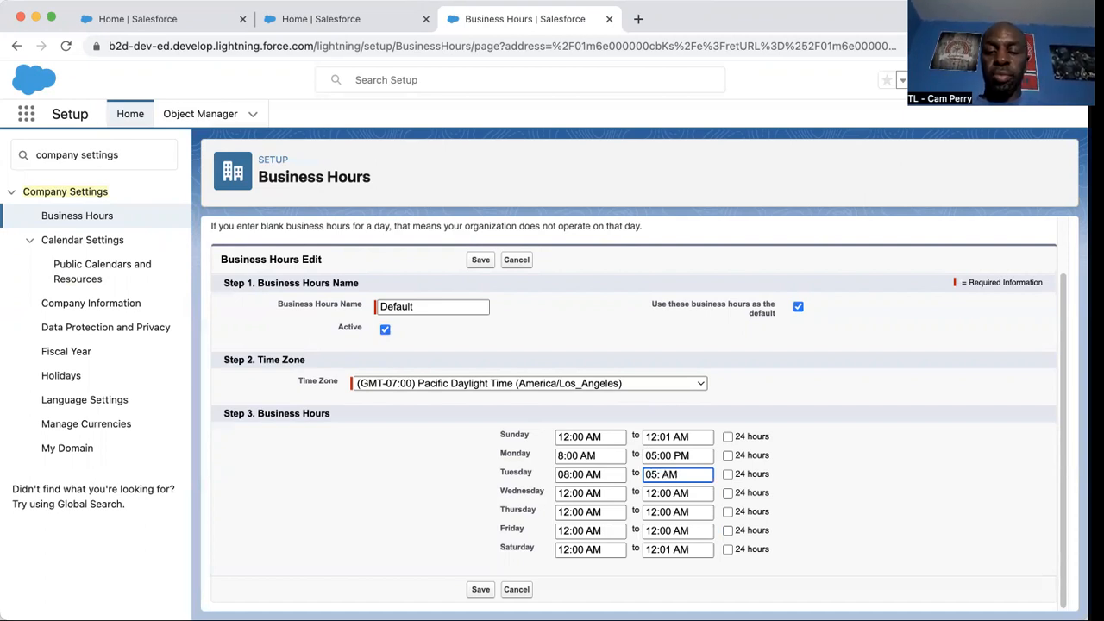
pyautogui.click(698, 473)
pyautogui.press('BackSpace')
pyautogui.press('BackSpace')
pyautogui.press('BackSpace')
pyautogui.write('PM')
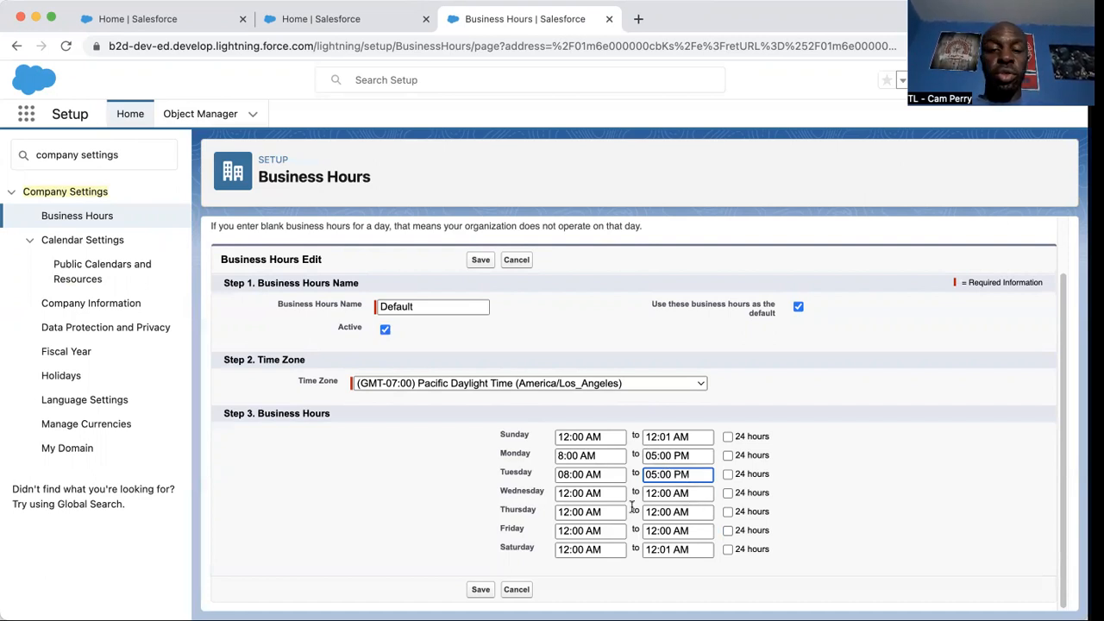
# Step: Set Wednesday's business hours to 08:00 AM to 05:00 PM
pyautogui.click(566, 493)
pyautogui.press('BackSpace')
pyautogui.press('BackSpace')
pyautogui.write('08')
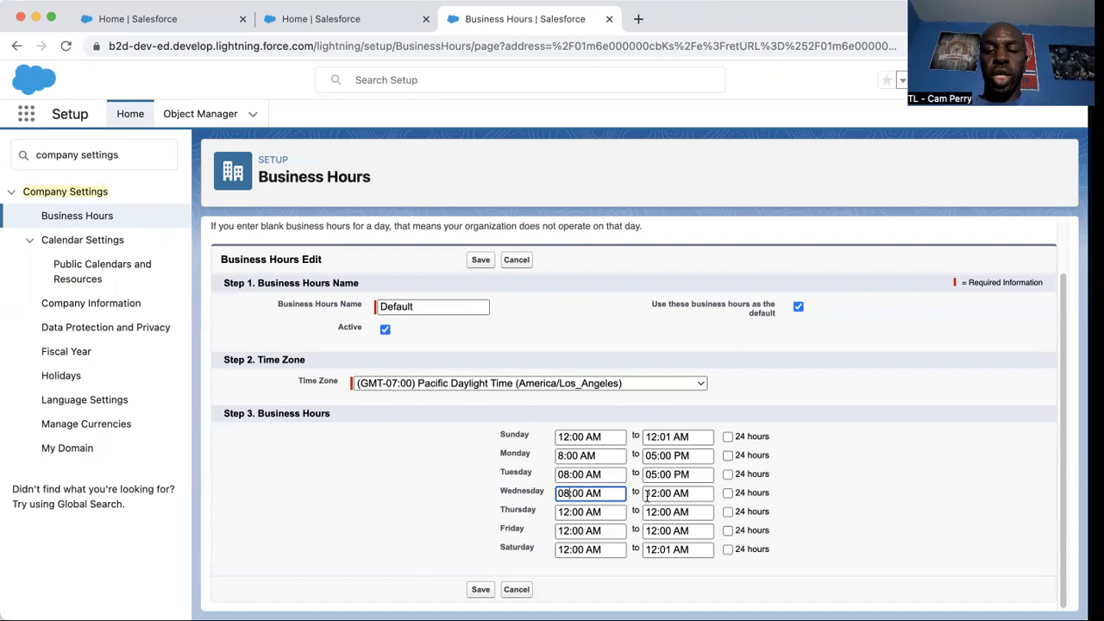
pyautogui.click(697, 493)
pyautogui.press('BackSpace')
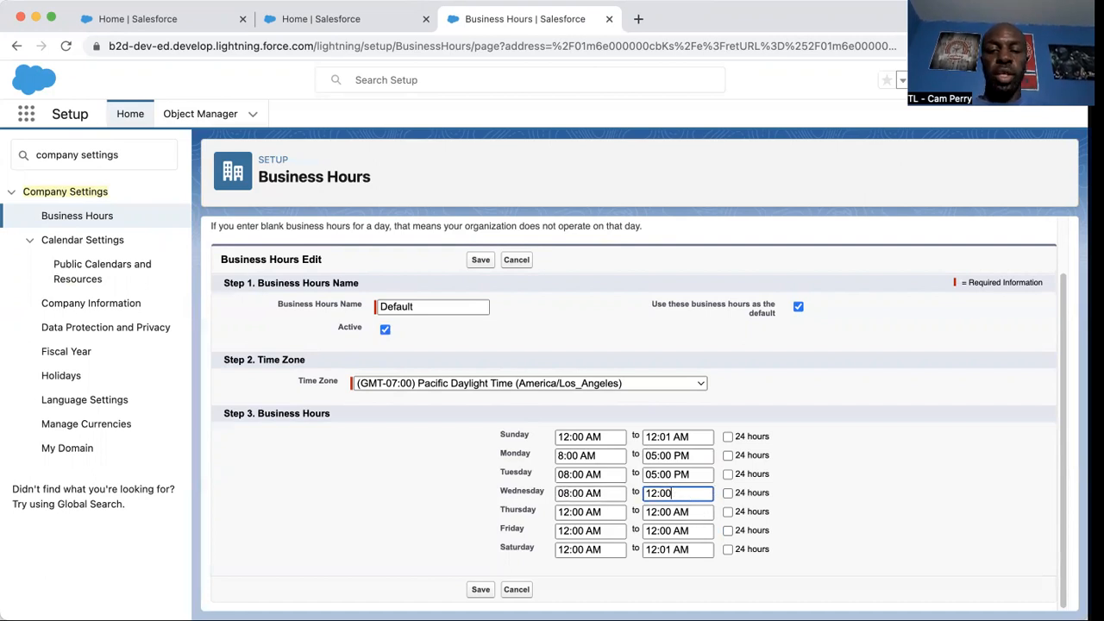
pyautogui.press('BackSpace')
pyautogui.write('05')
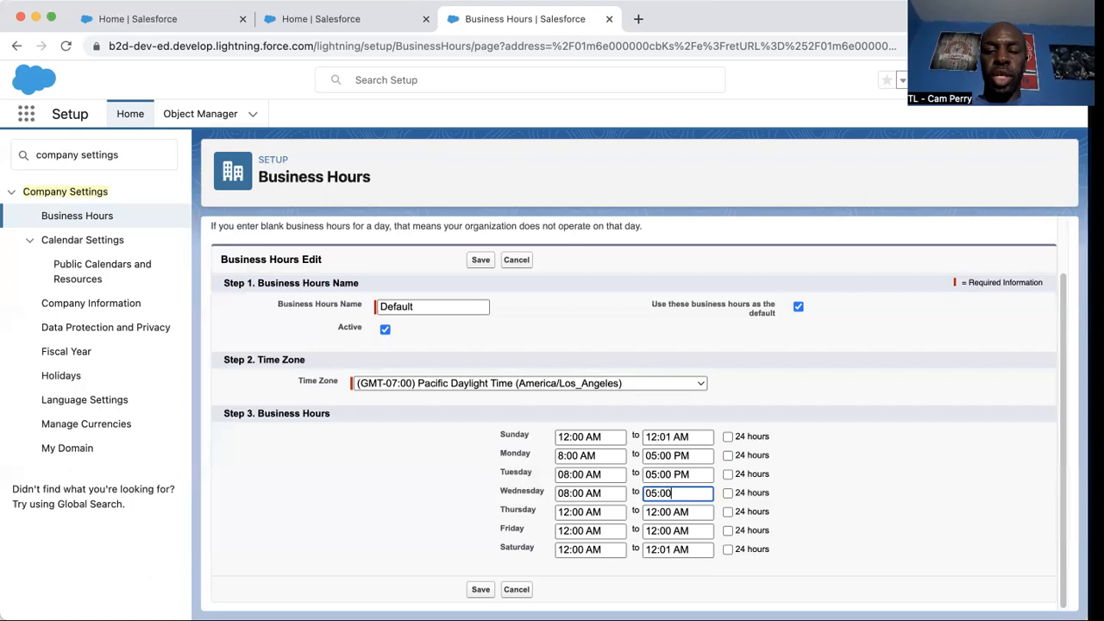
pyautogui.write(':00 PM')
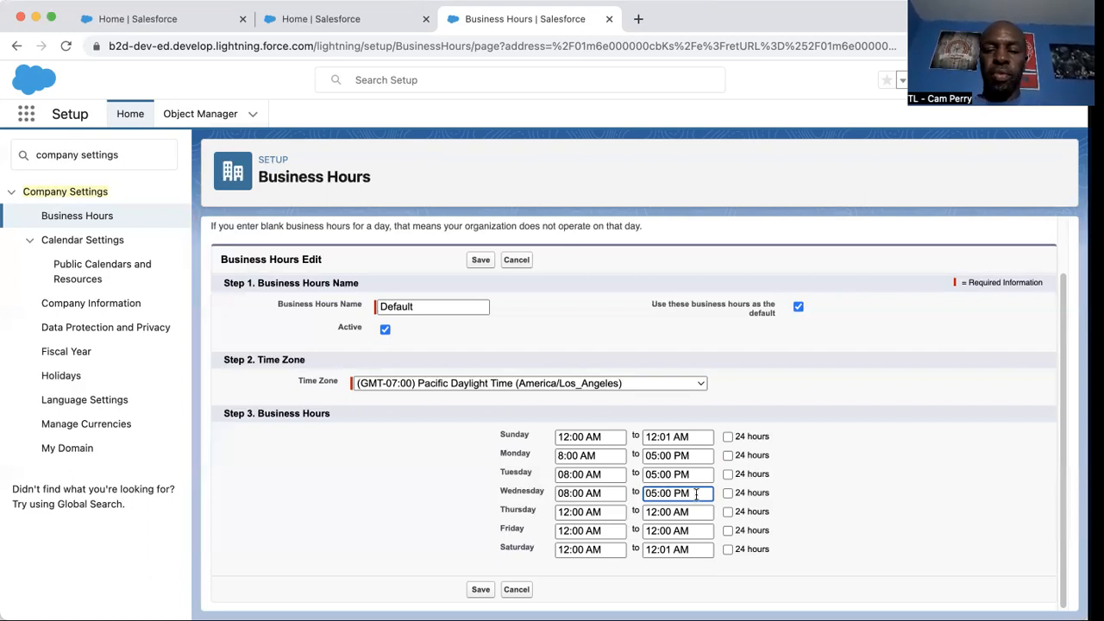
# Step: Set Thursday's business hours to 08:00 AM to 05:00 PM
pyautogui.click(566, 515)
pyautogui.press('BackSpace')
pyautogui.press('BackSpace')
pyautogui.write('08')
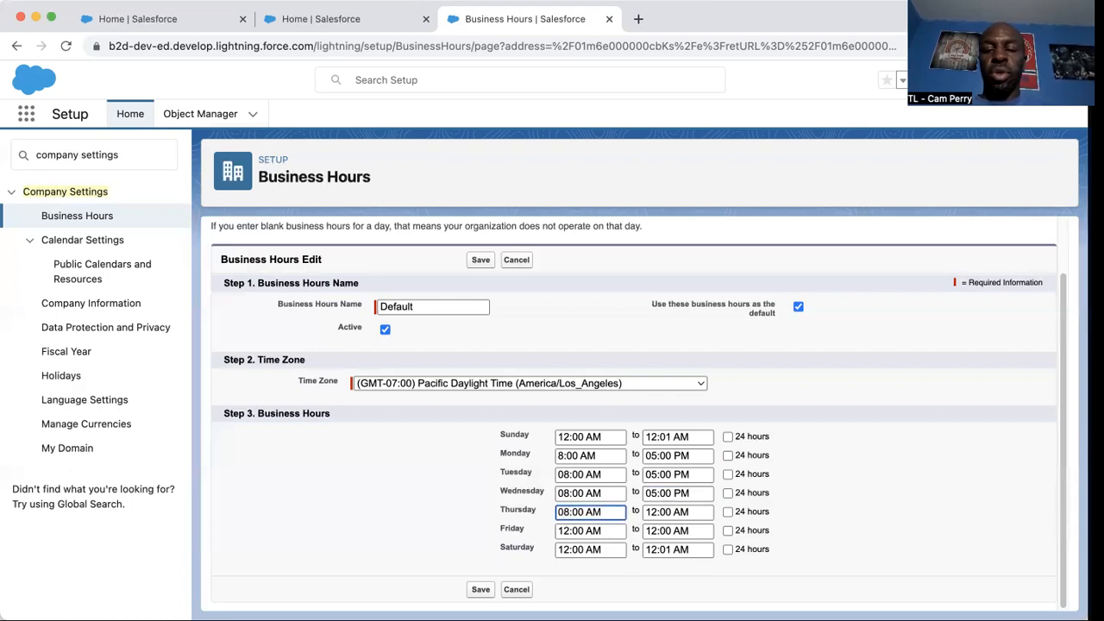
pyautogui.click(700, 512)
pyautogui.press('BackSpace')
pyautogui.press('BackSpace')
pyautogui.press('BackSpace')
pyautogui.press('BackSpace')
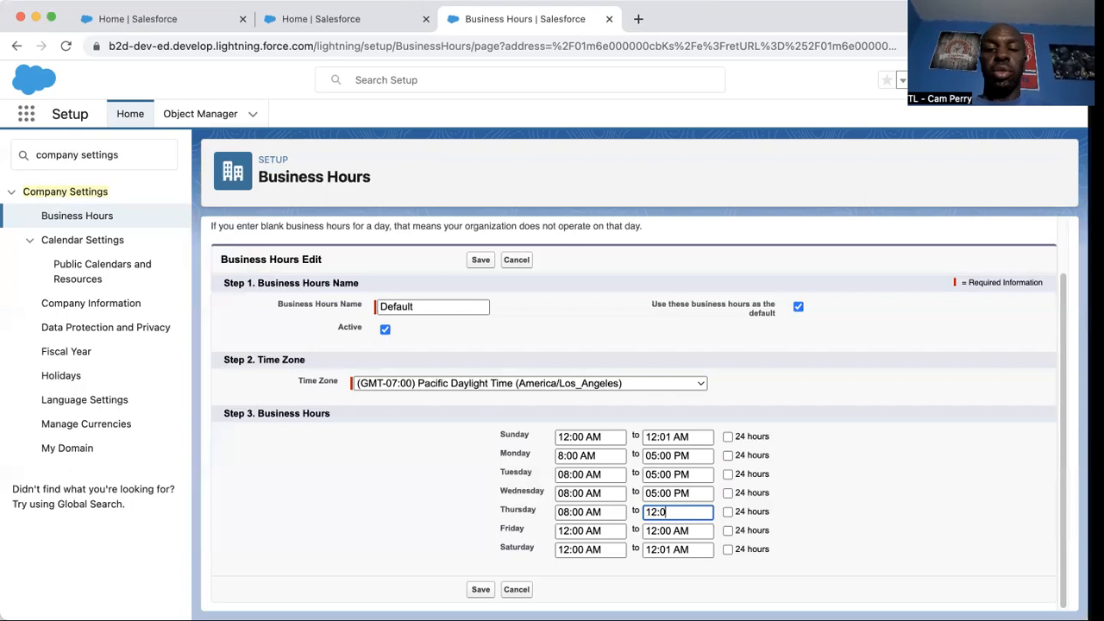
pyautogui.press('BackSpace')
pyautogui.write('05:')
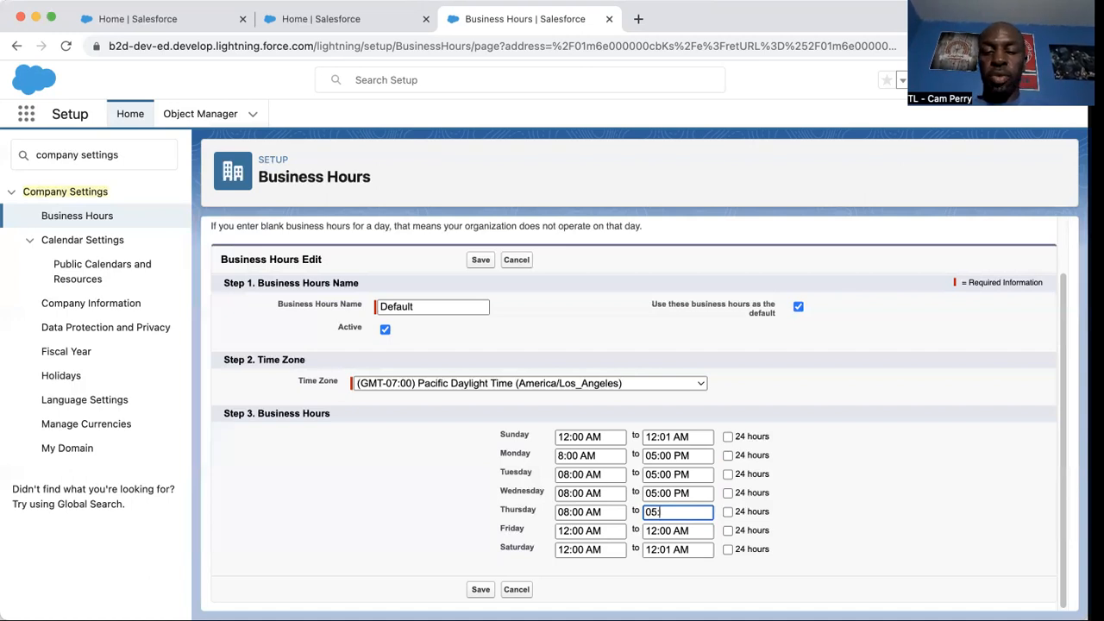
pyautogui.write('00 PM')
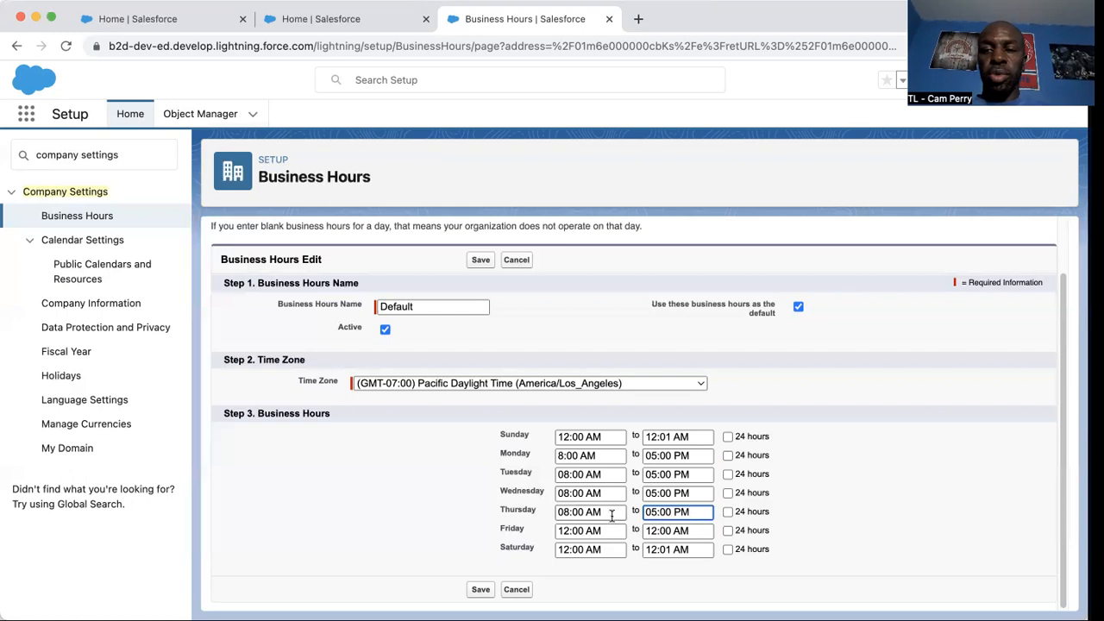
# Step: Set Friday's business hours to 08:00 AM to 05:00 PM
pyautogui.click(568, 529)
pyautogui.press('BackSpace')
pyautogui.press('BackSpace')
pyautogui.write('08')
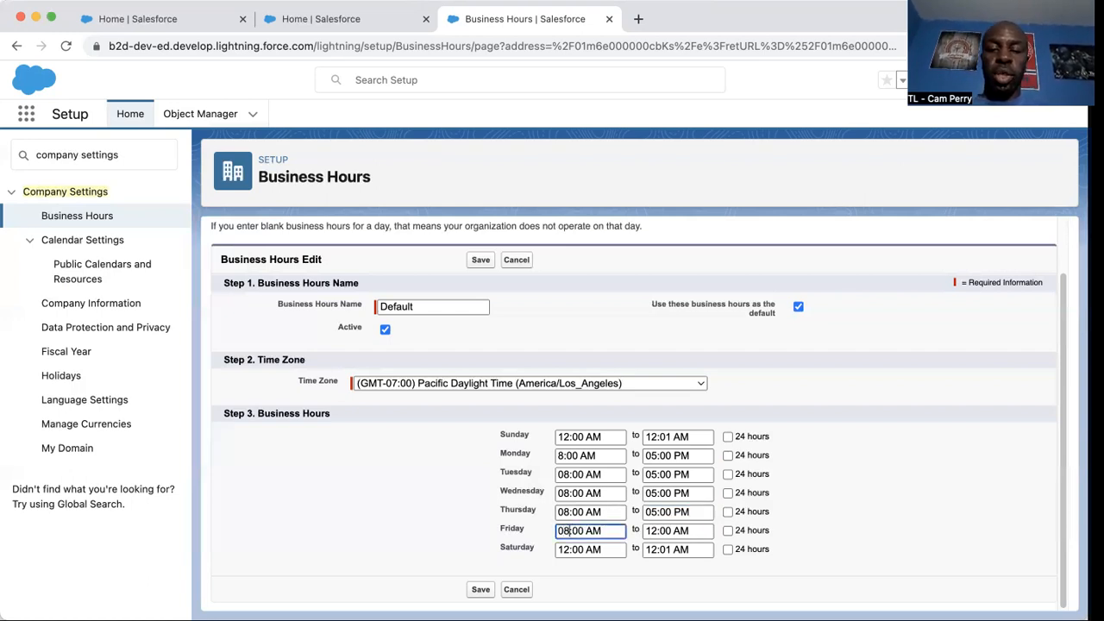
pyautogui.click(681, 530)
pyautogui.press('BackSpace')
pyautogui.press('BackSpace')
pyautogui.press('BackSpace')
pyautogui.press('BackSpace')
pyautogui.press('BackSpace')
pyautogui.press('BackSpace')
pyautogui.press('BackSpace')
pyautogui.write('05')
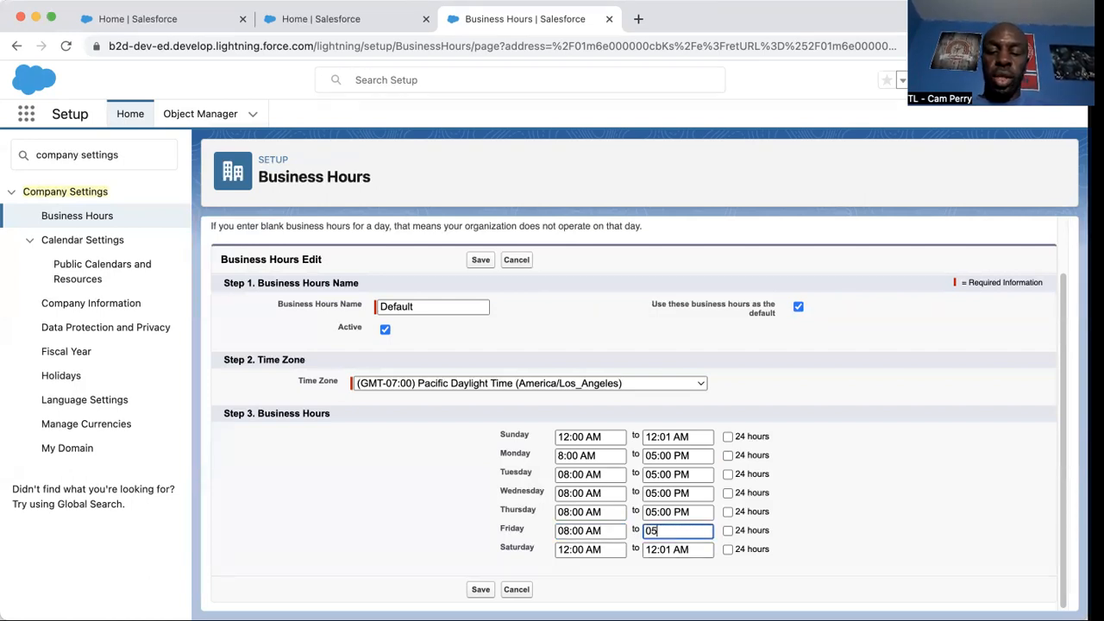
pyautogui.write(':00 pm')
pyautogui.write('OM')
pyautogui.press('BackSpace')
pyautogui.write('M')
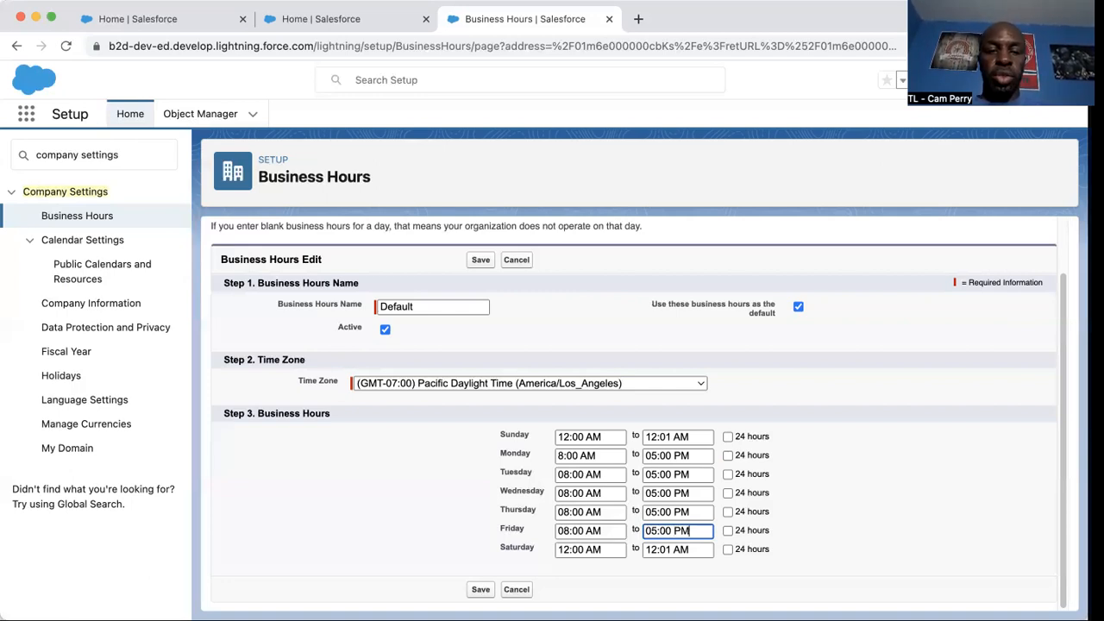
# Step: Look through the available time zones, keep Pacific Daylight Time (America/Los_Angeles), and save the Default business hours
pyautogui.click(622, 383)
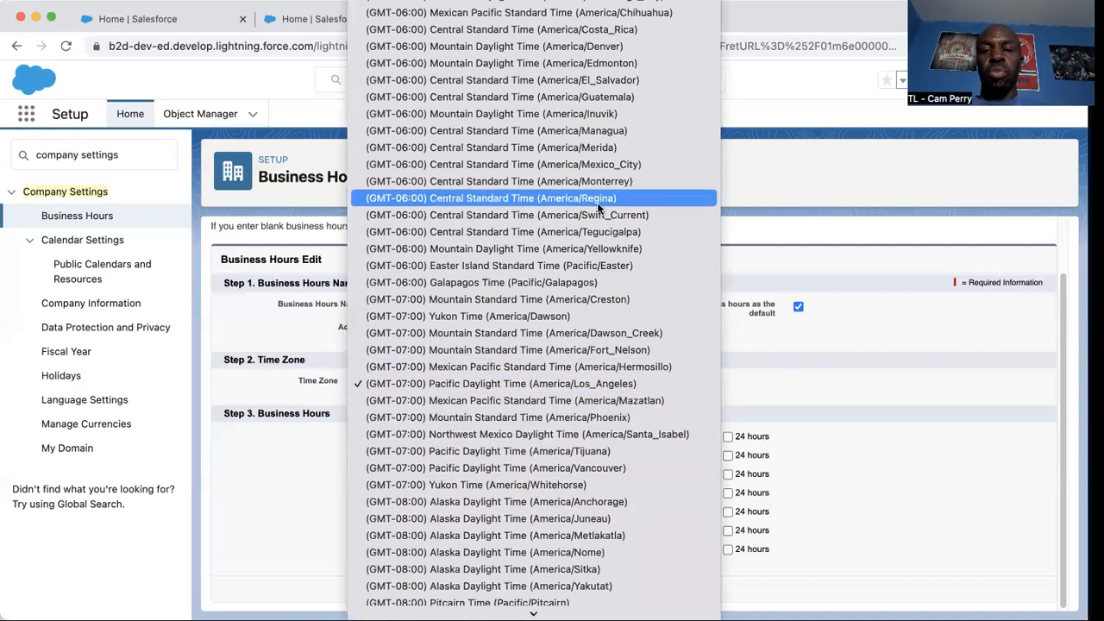
pyautogui.click(755, 348)
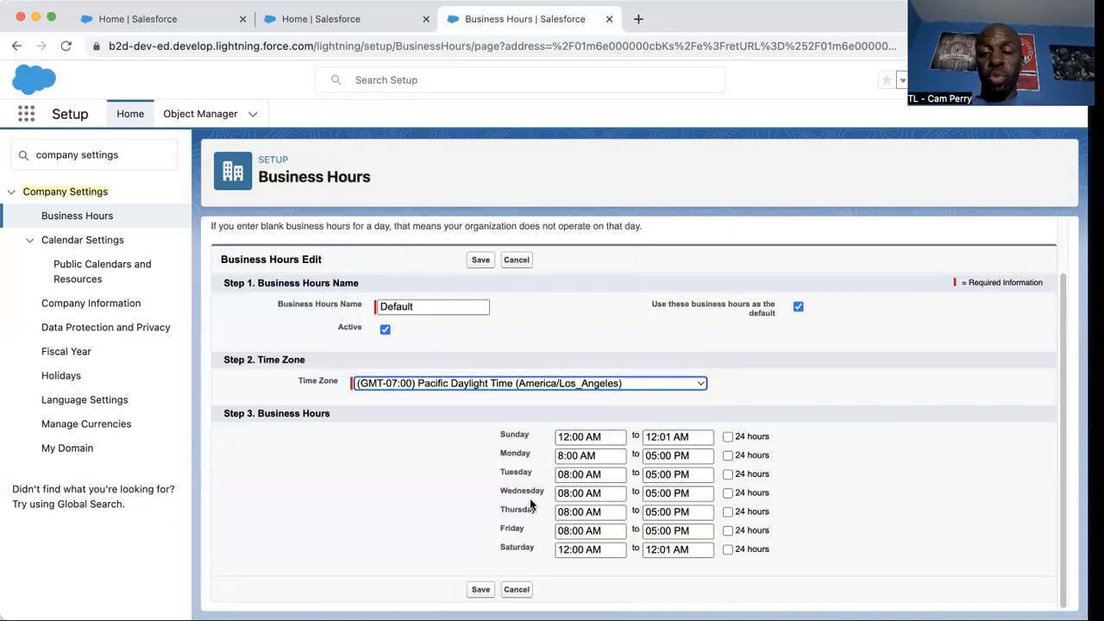
pyautogui.click(483, 591)
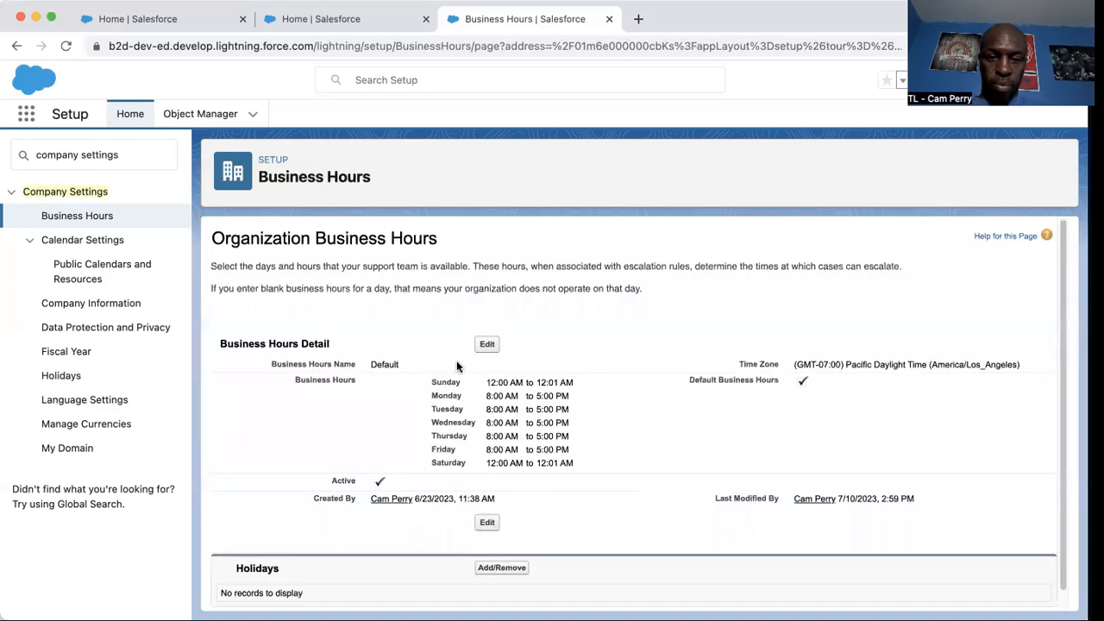
# Step: Review the saved weekly schedule of the Default business hours and return to the Organization Business Hours list
pyautogui.scroll(-1, 381, 411)
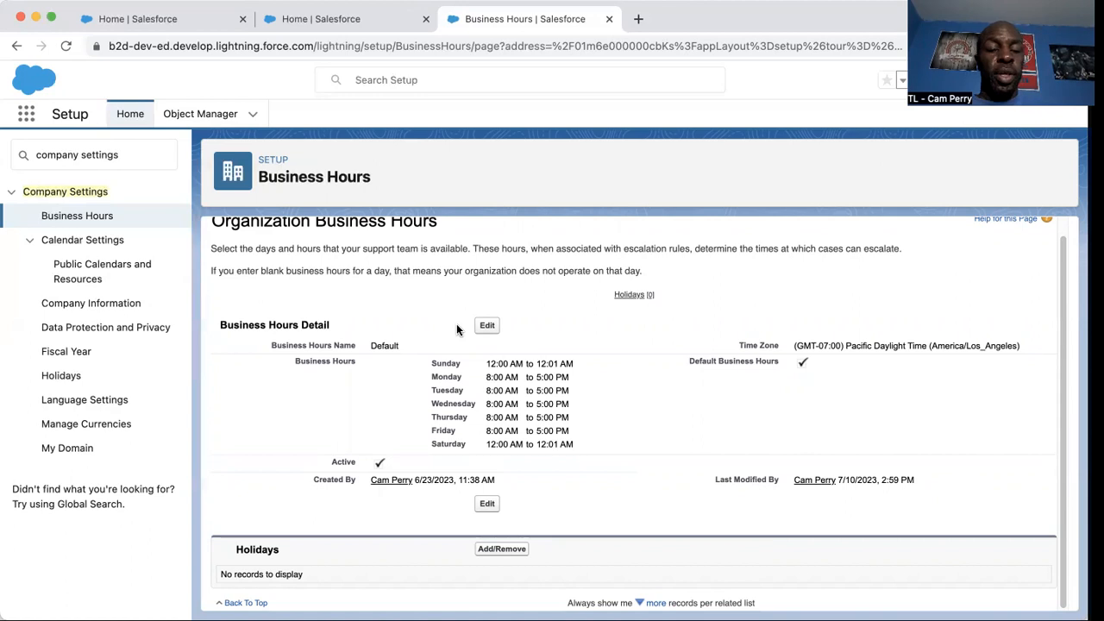
pyautogui.scroll(2, 354, 371)
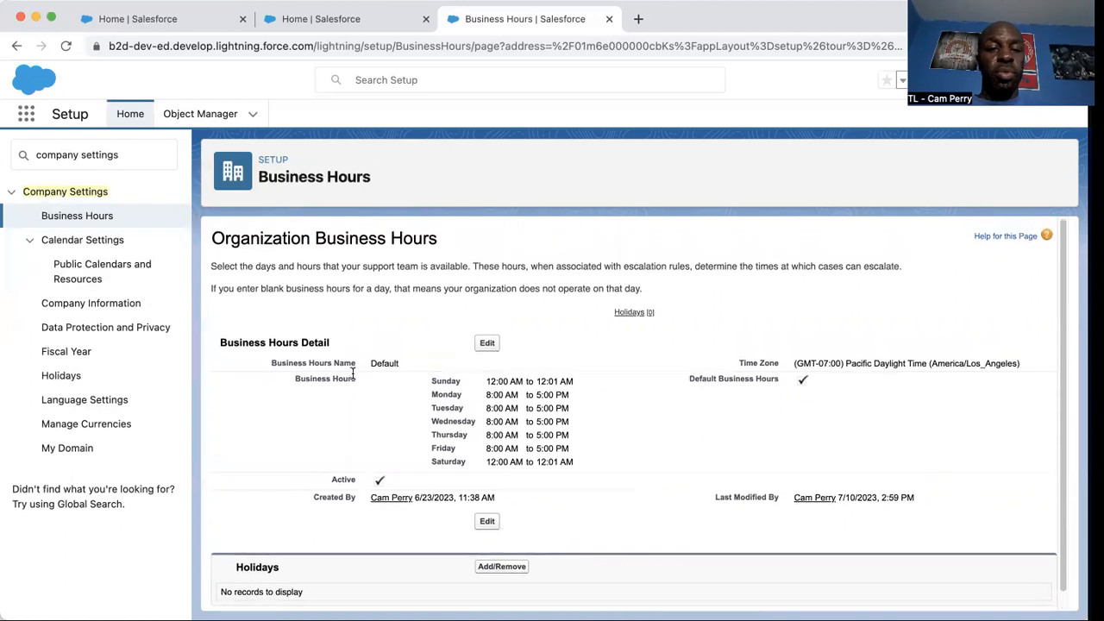
pyautogui.click(76, 219)
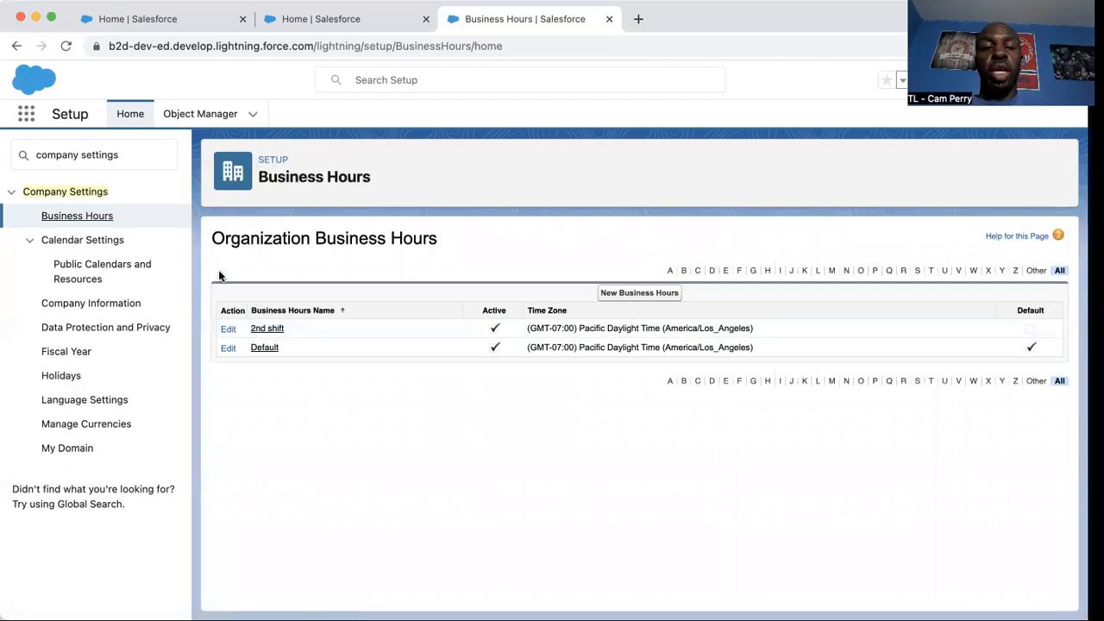
# Step: Examine the Fiscal Year setup page, including the custom fiscal years and custom fiscal year names
pyautogui.click(67, 351)
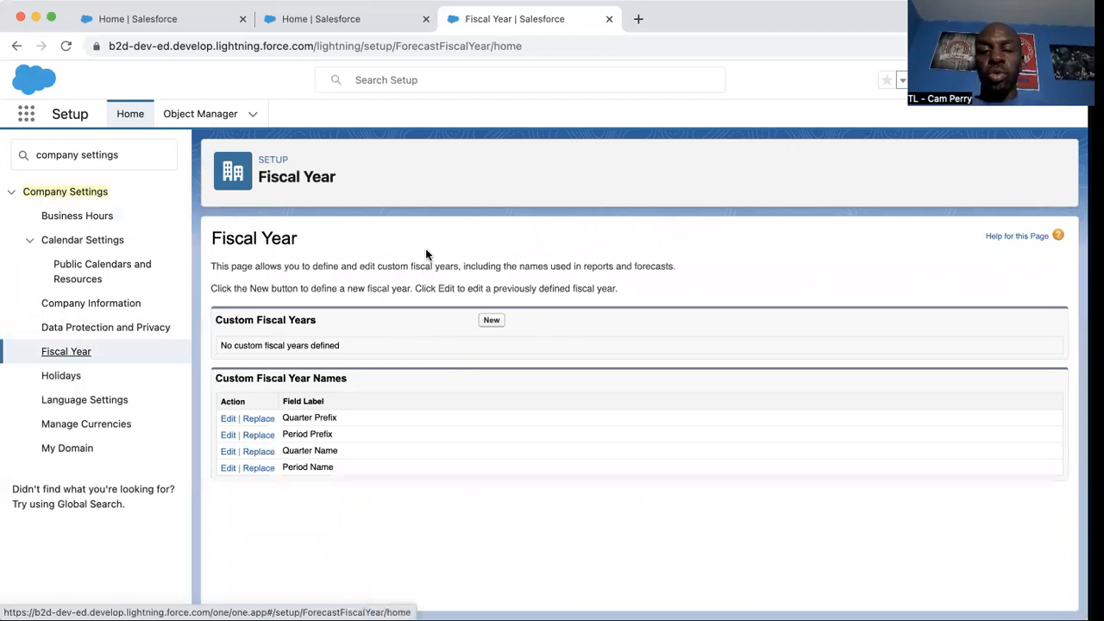
pyautogui.click(489, 322)
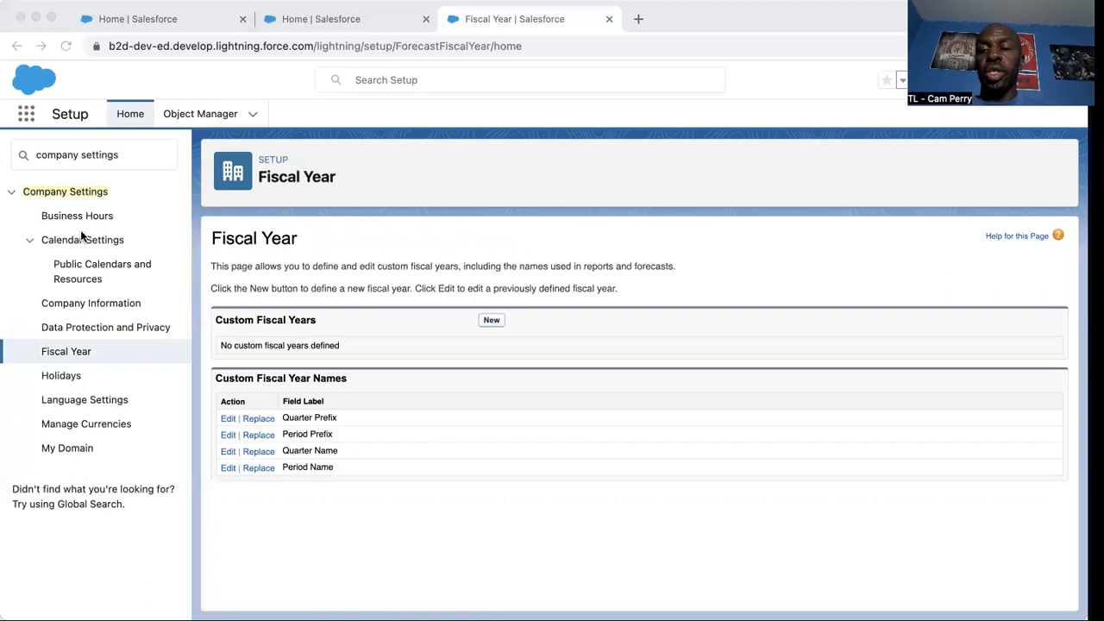
pyautogui.click(367, 376)
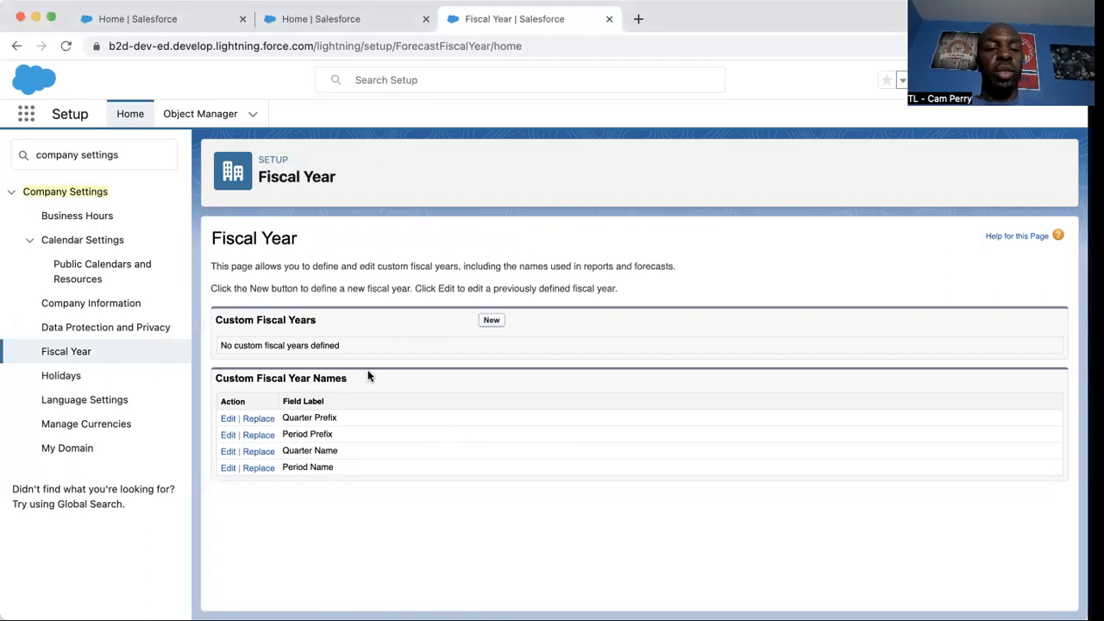
# Step: Open the Holidays setup page, look over the fields for a new holiday, and leave the form without saving
pyautogui.click(72, 374)
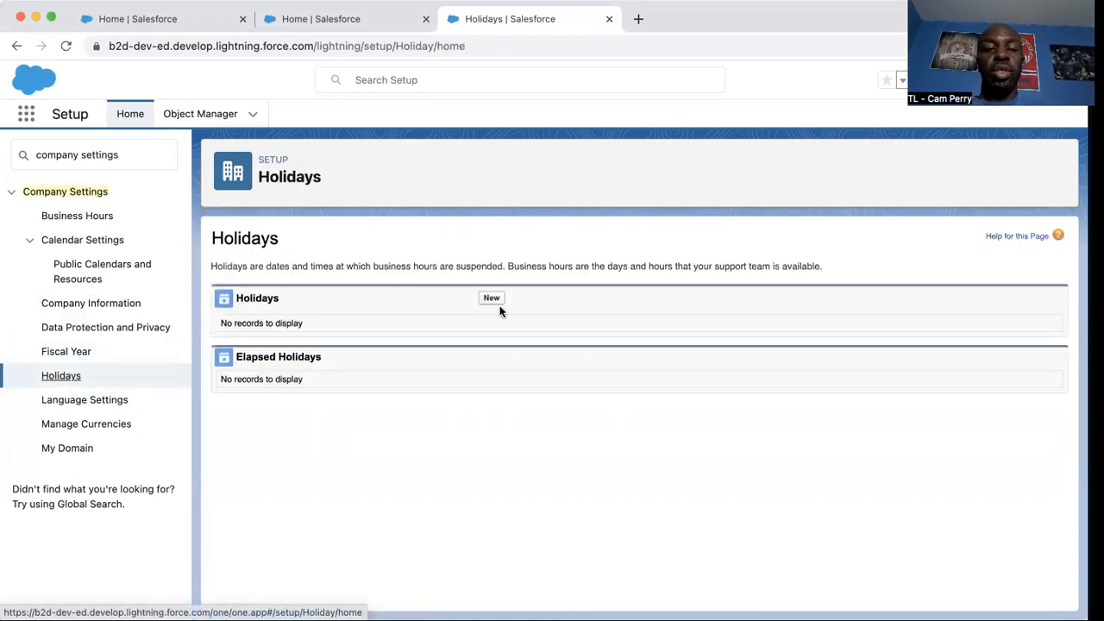
pyautogui.click(502, 296)
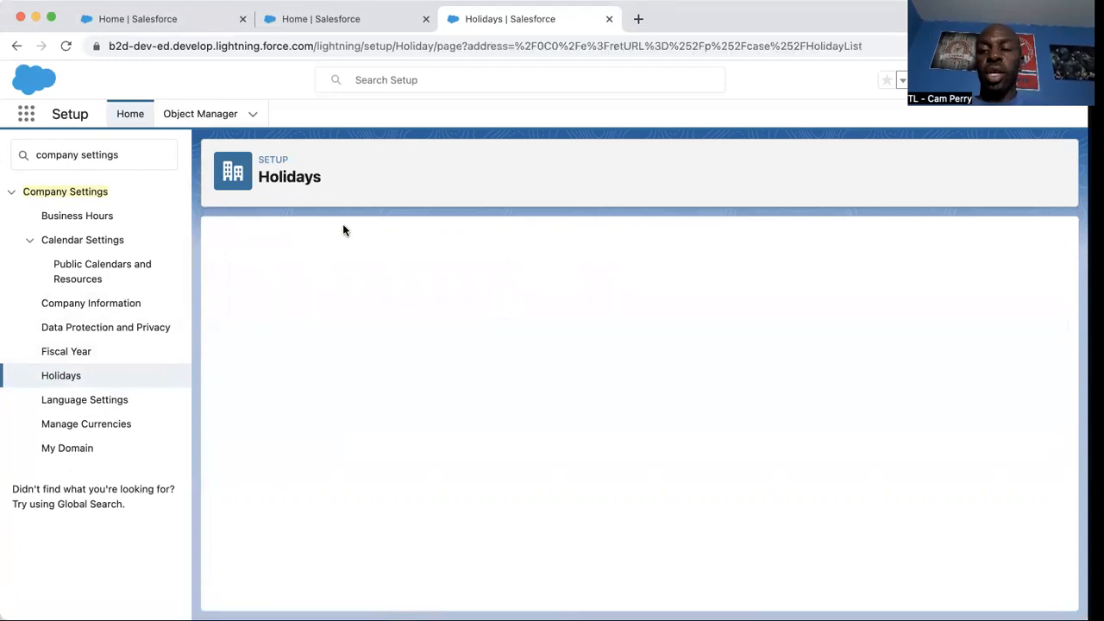
pyautogui.click(458, 363)
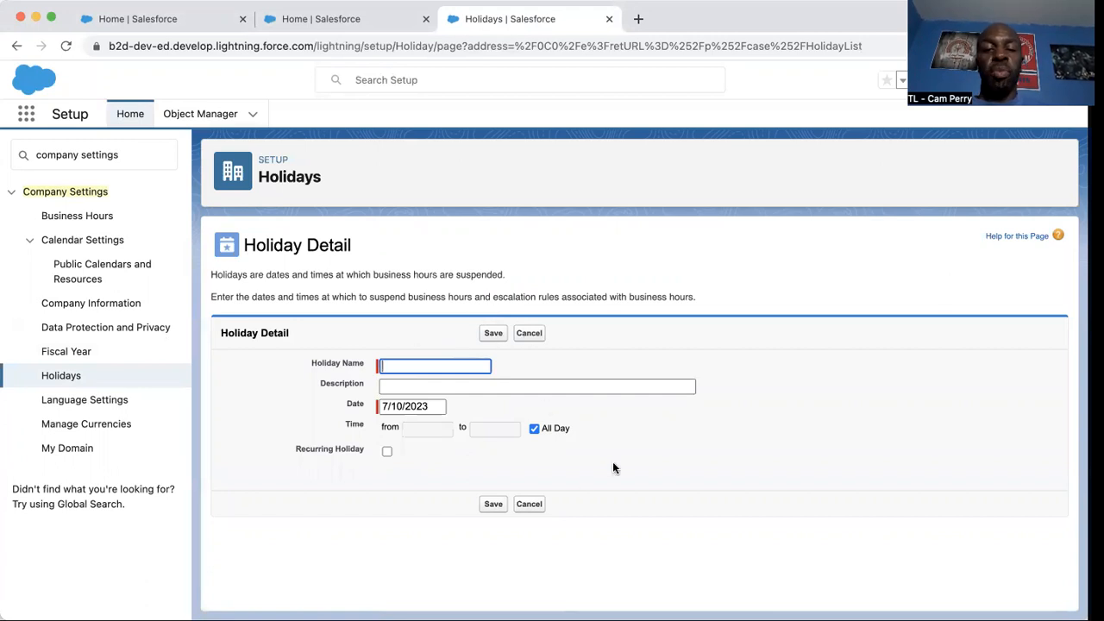
pyautogui.click(528, 504)
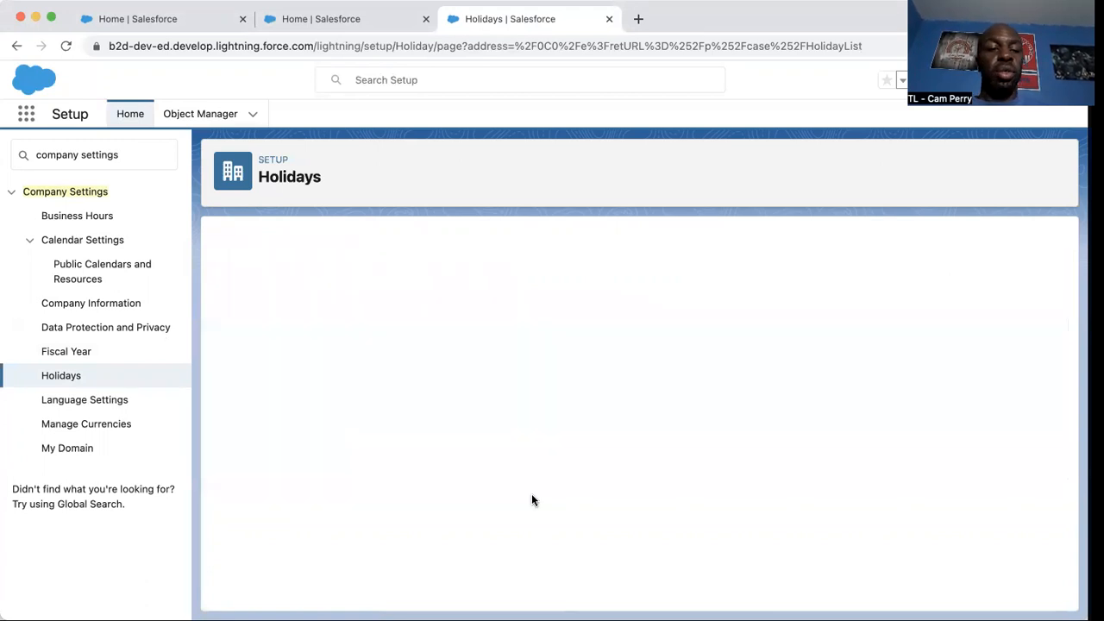
# Step: Review the Language Settings preferences and displayed languages, and look at the Manage Currencies setup page
pyautogui.click(65, 401)
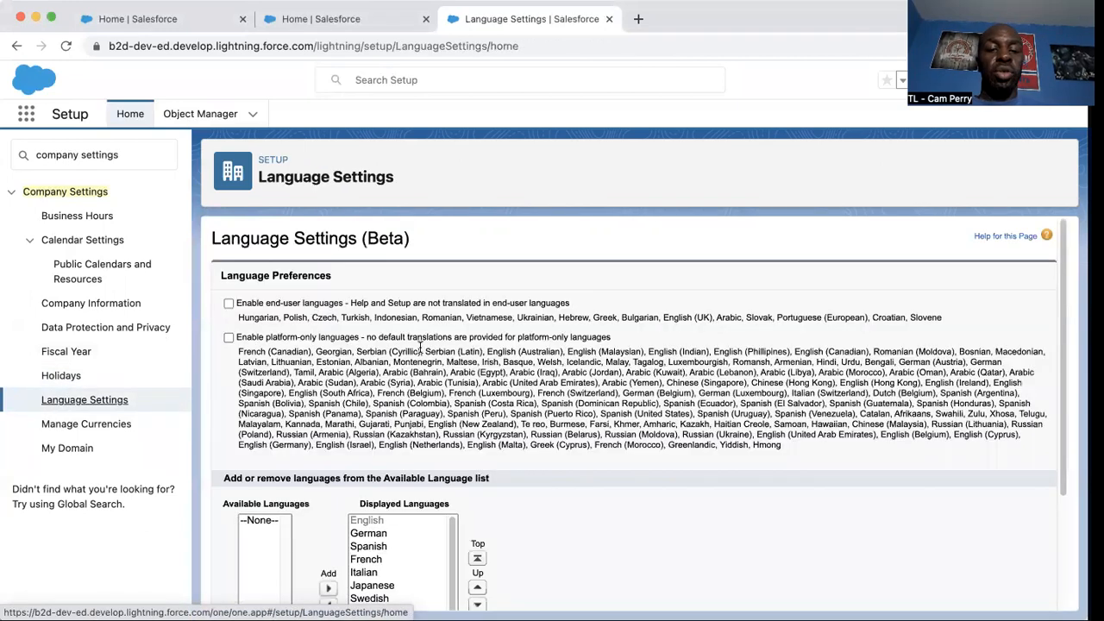
pyautogui.scroll(-1, 420, 346)
pyautogui.scroll(-3, 412, 345)
pyautogui.scroll(4, 411, 345)
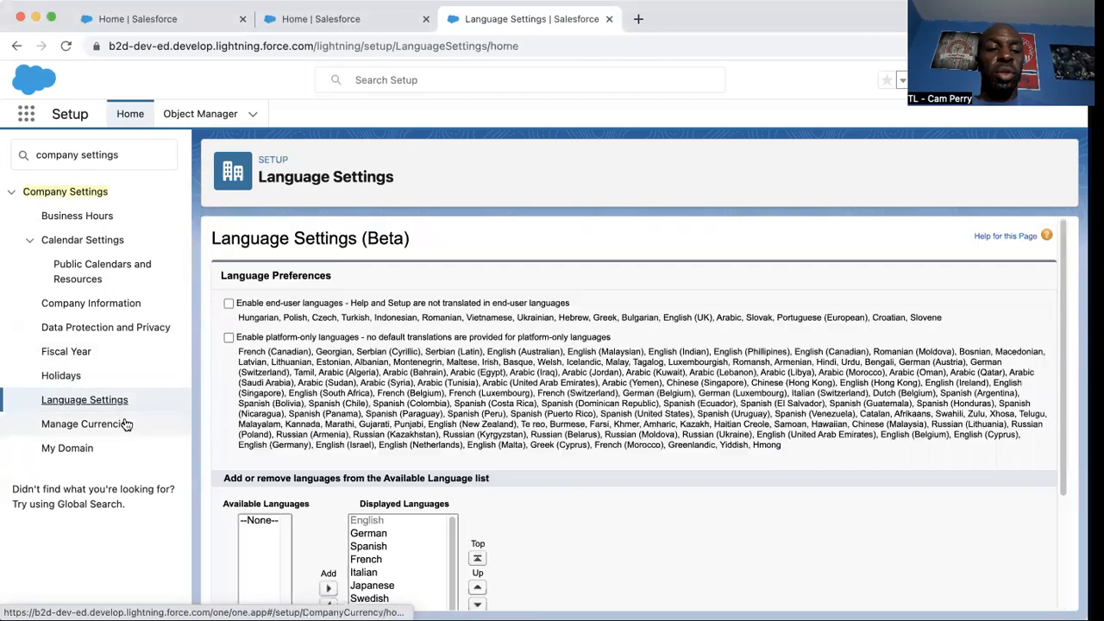
pyautogui.click(100, 430)
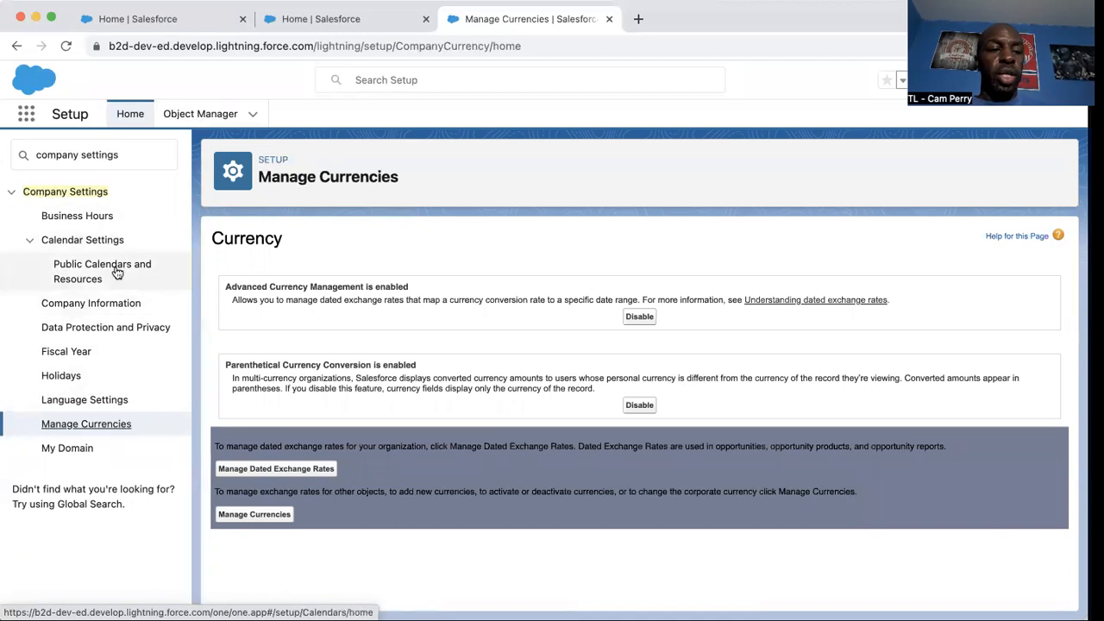
# Step: Examine the editable organization profile fields under Company Information, including locale and currency settings, and view Public Calendars and Resources
pyautogui.click(114, 307)
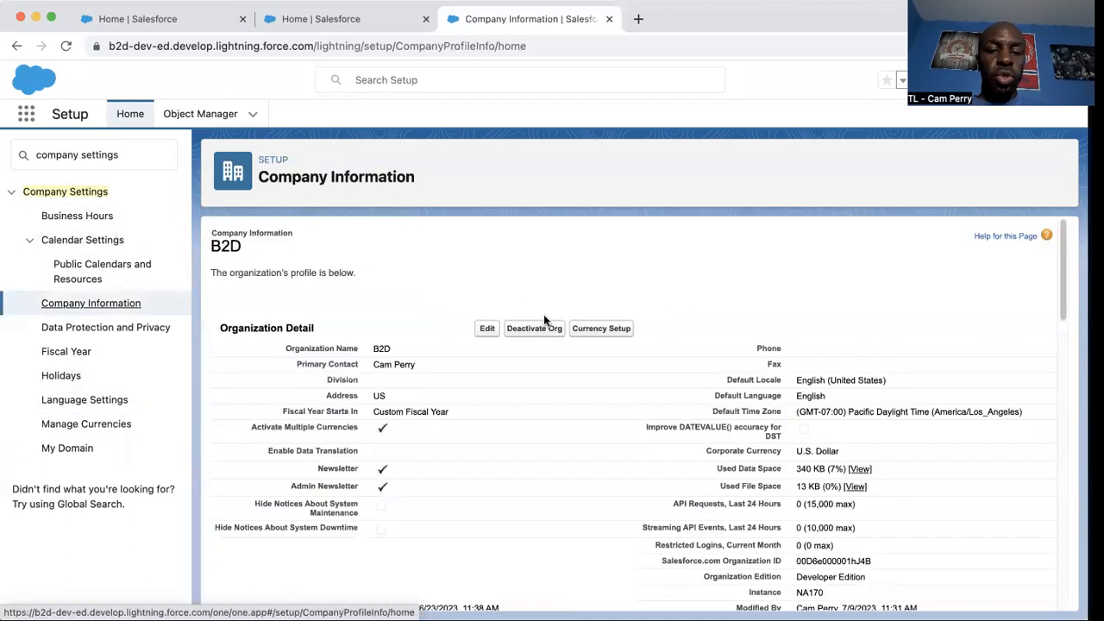
pyautogui.click(486, 327)
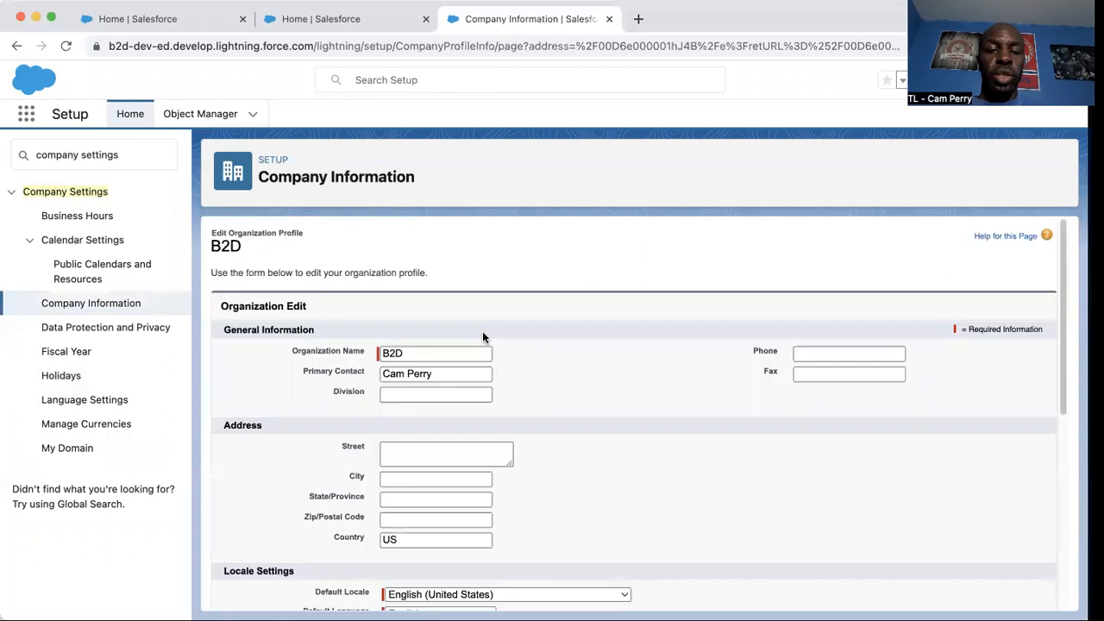
pyautogui.scroll(-10, 470, 309)
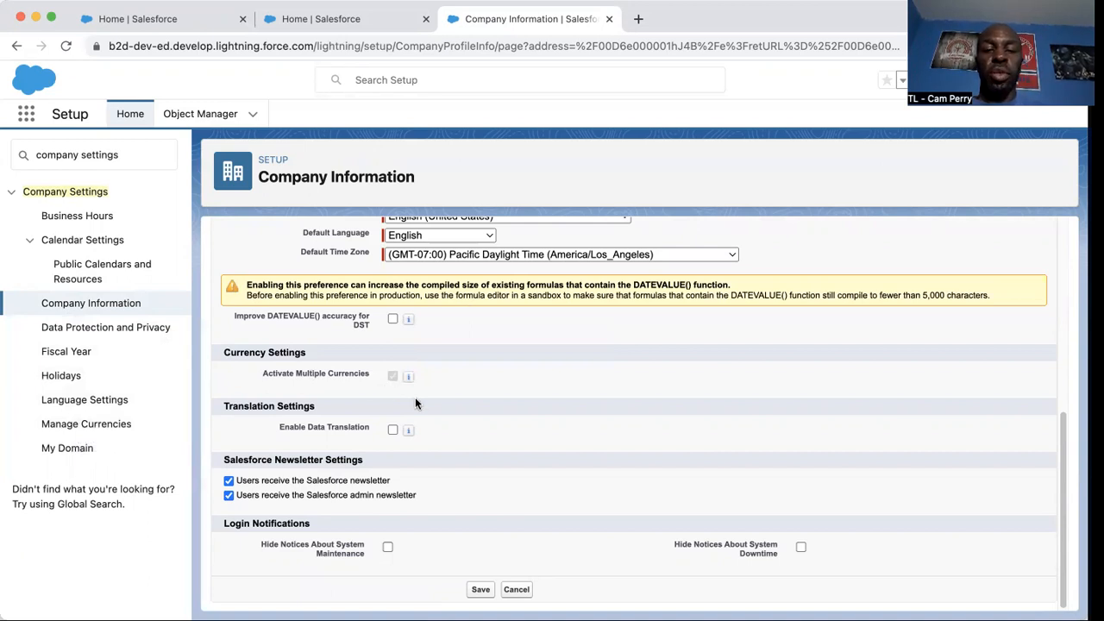
pyautogui.scroll(8, 523, 377)
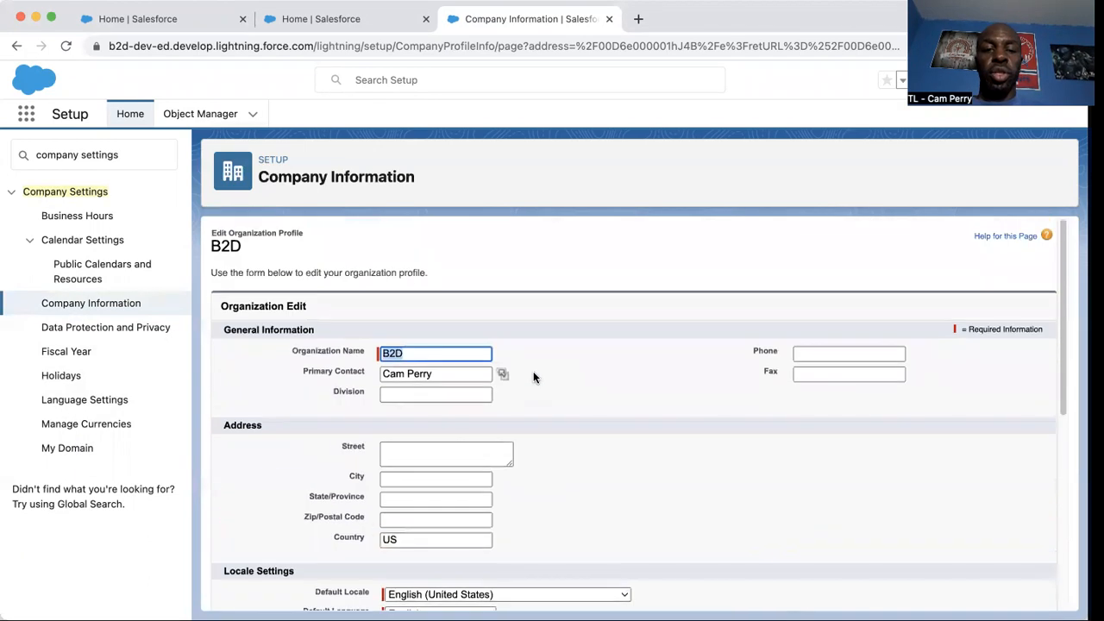
pyautogui.scroll(-4, 533, 377)
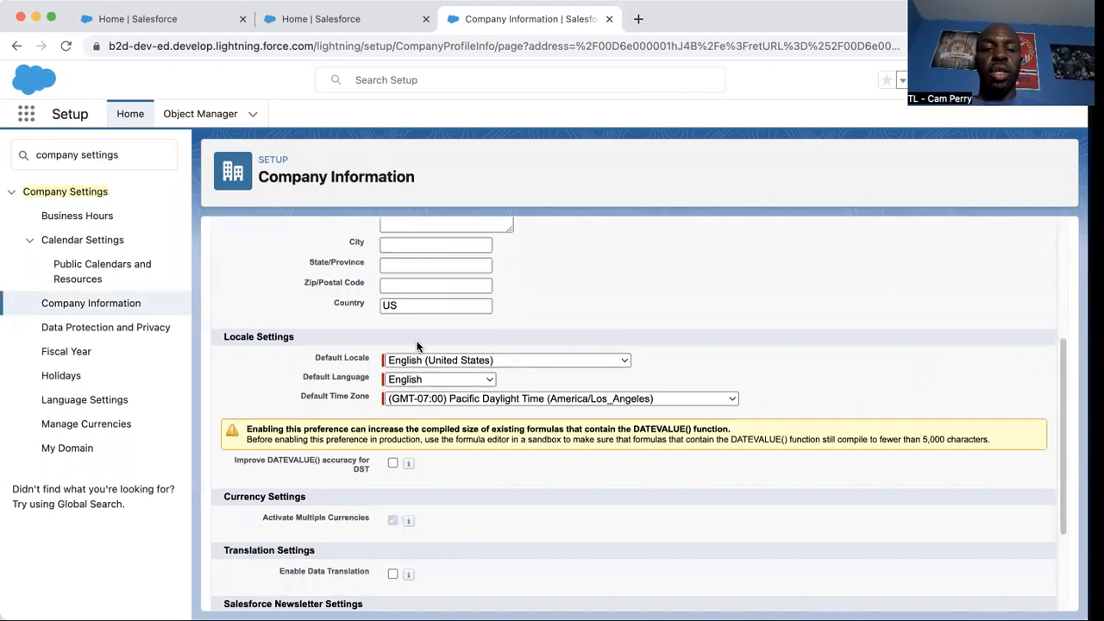
pyautogui.scroll(-1, 431, 362)
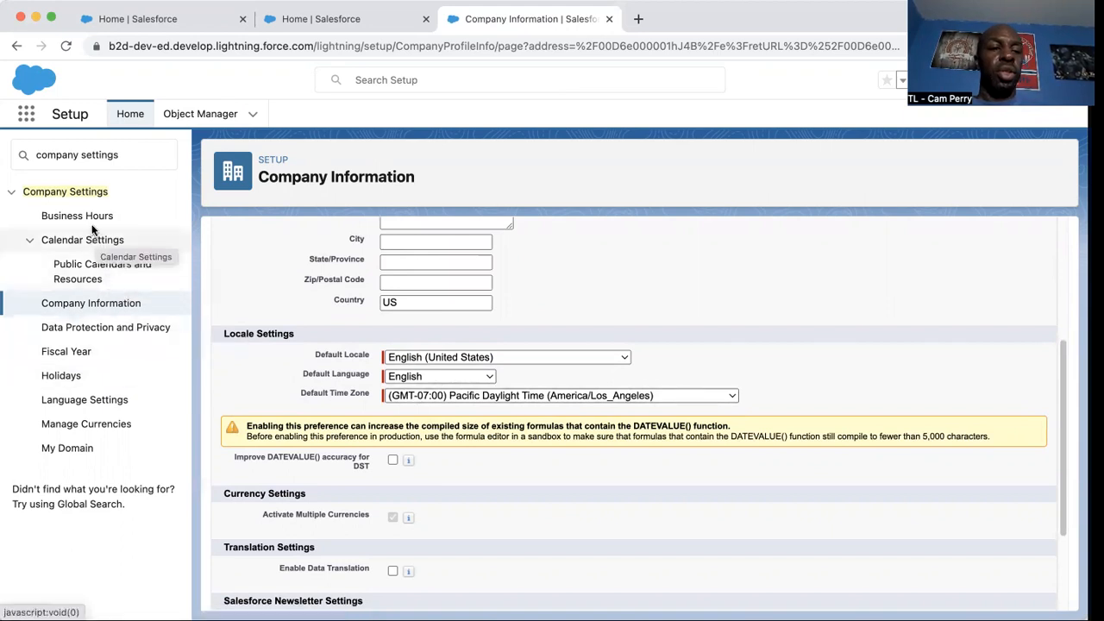
pyautogui.click(82, 276)
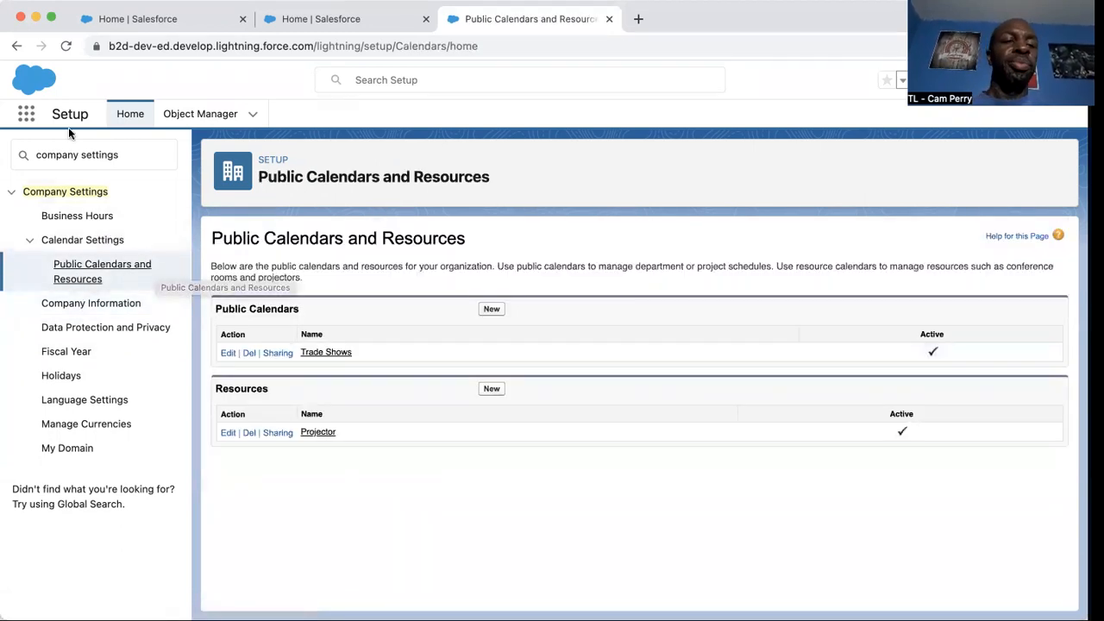
# Step: Find the Sales app by searching for "SALES", switch to it, and show its Opportunities list
pyautogui.click(26, 115)
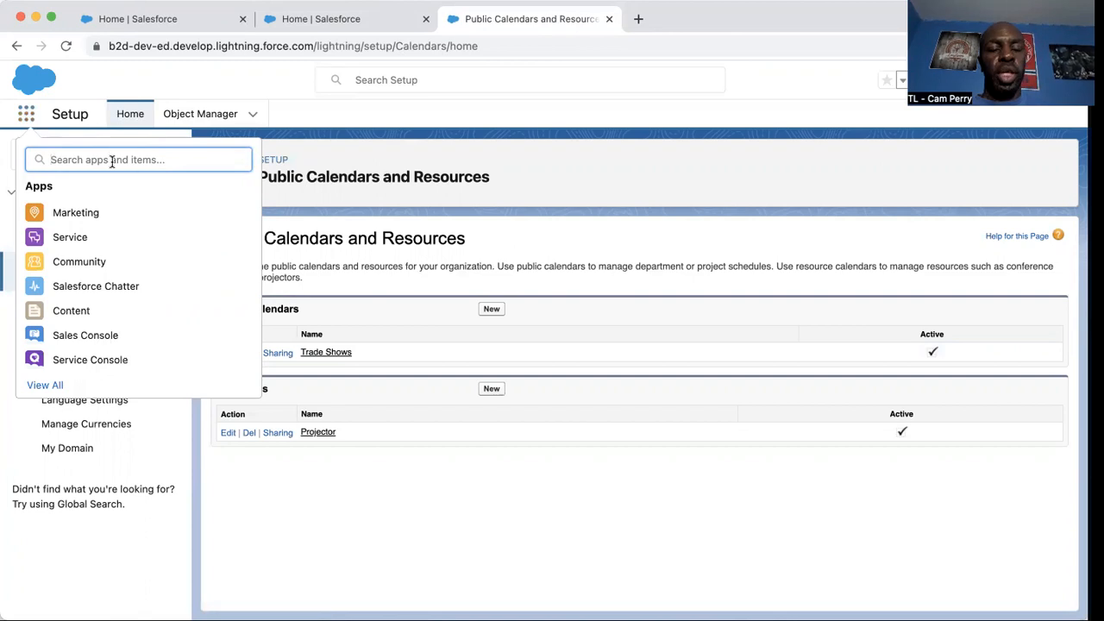
pyautogui.write('SALES')
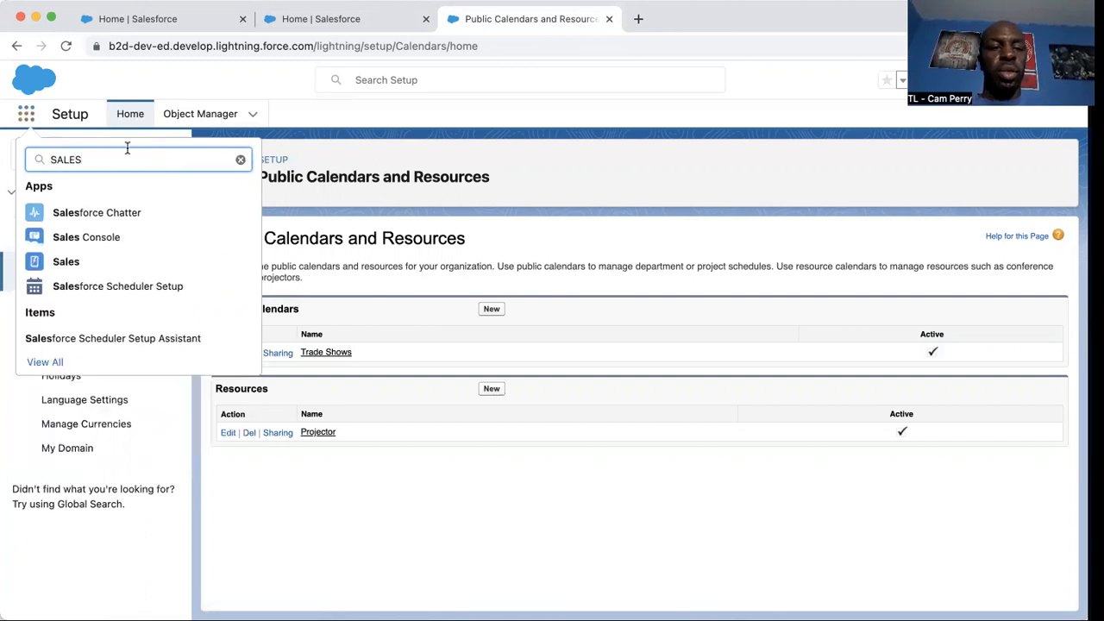
pyautogui.click(90, 258)
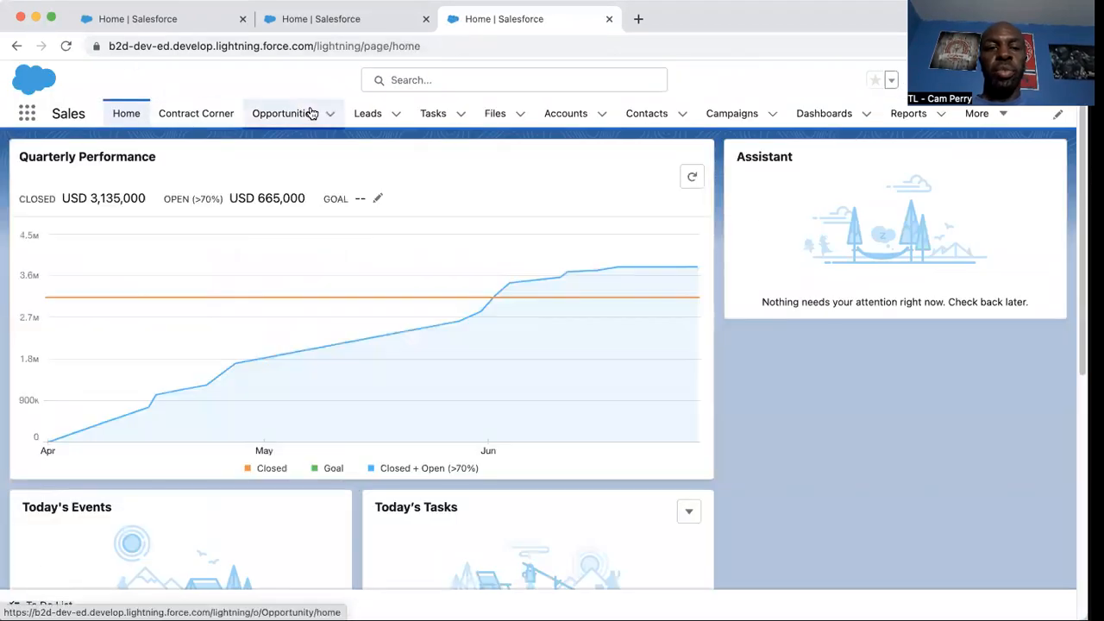
pyautogui.click(299, 116)
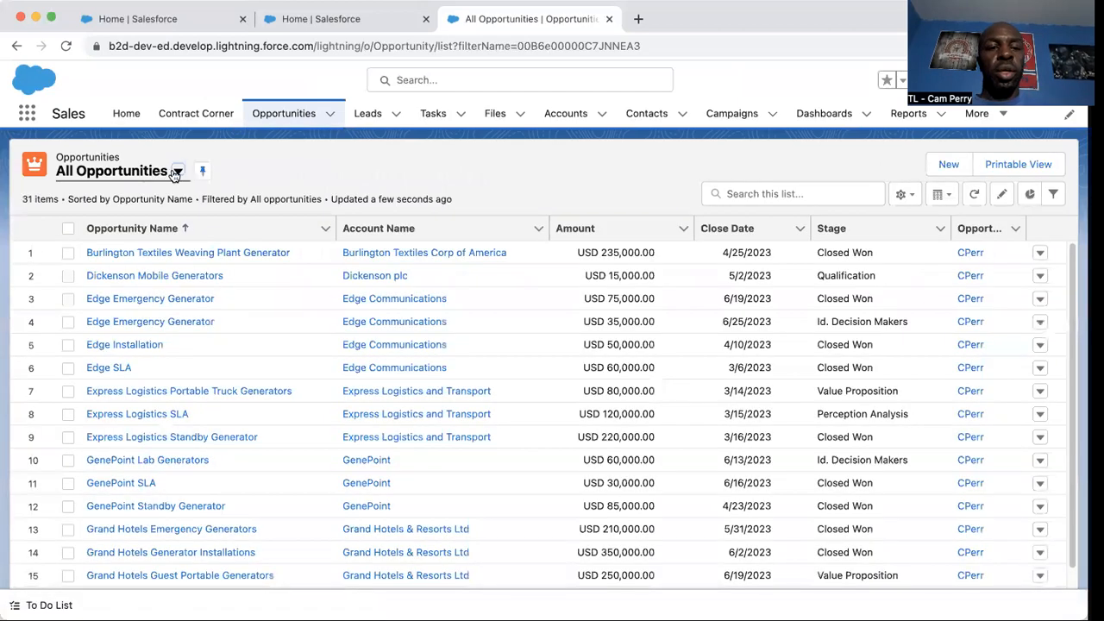
# Step: Switch the Opportunities list view to My Opportunities, pin it, and reopen Opportunities from Home to check the pinned view
pyautogui.click(175, 172)
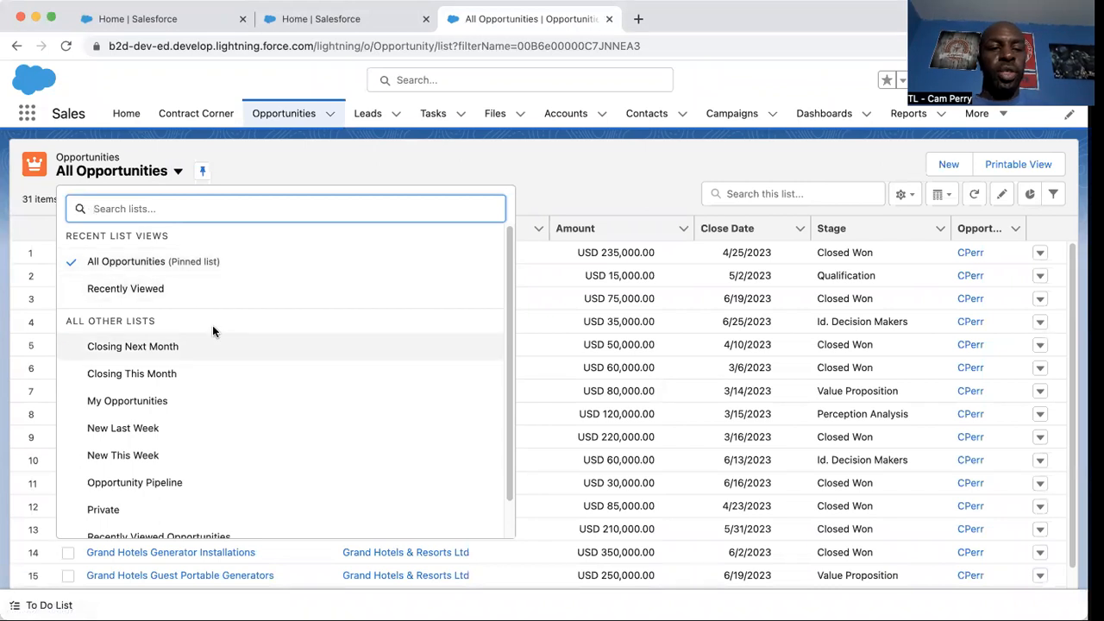
pyautogui.click(129, 401)
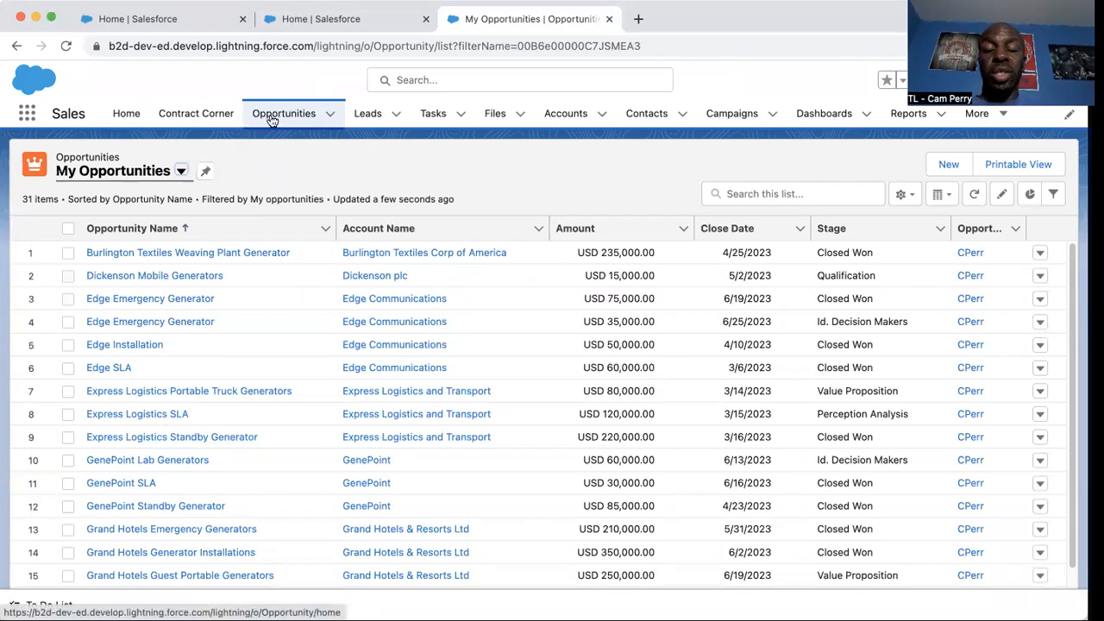
pyautogui.click(203, 171)
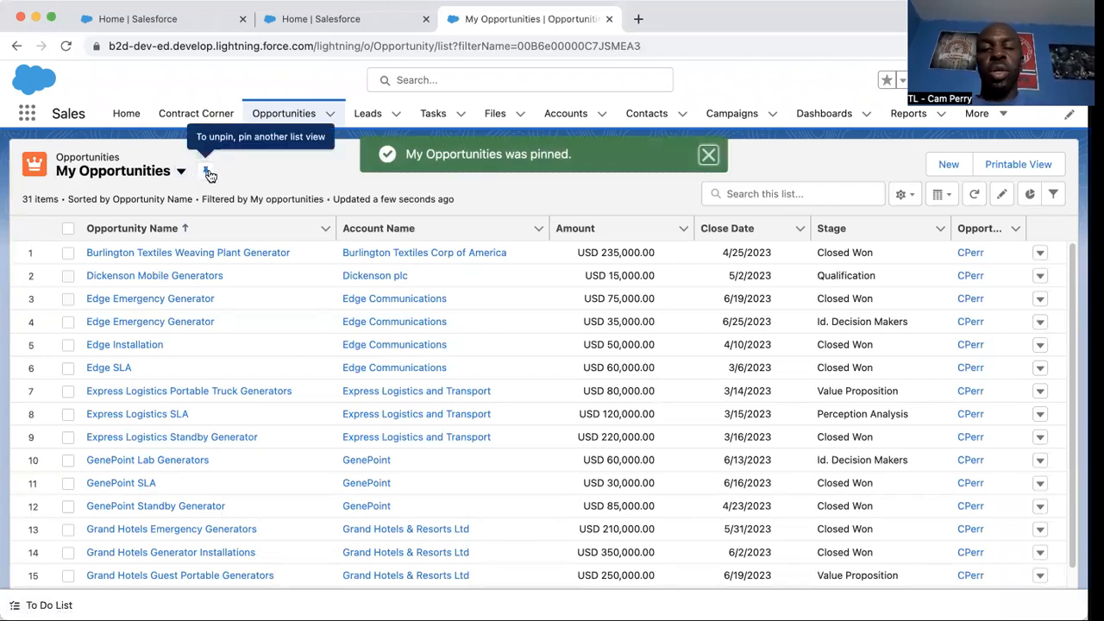
pyautogui.click(120, 121)
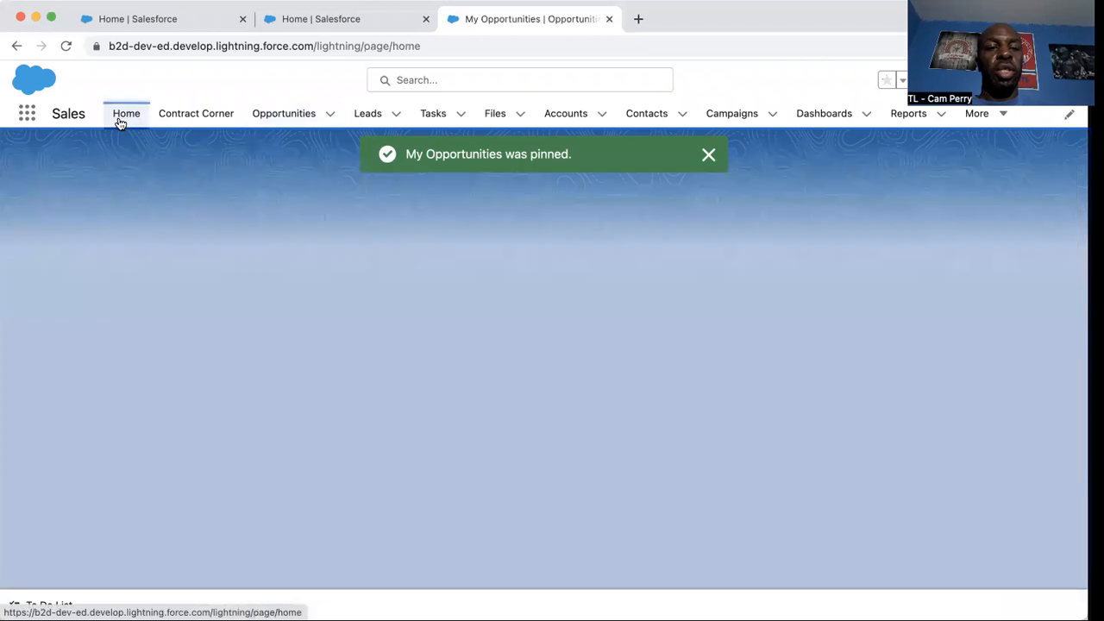
pyautogui.click(259, 117)
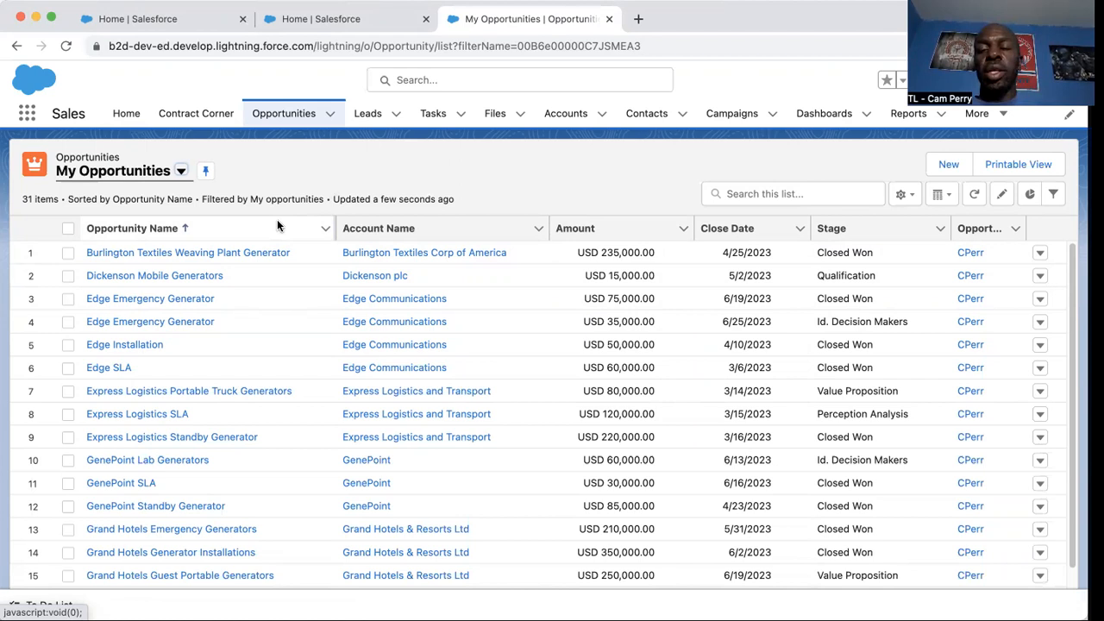
# Step: Review the Burlington Textiles Weaving Plant Generator opportunity's activity, details and related lists, and return to the Opportunities list
pyautogui.click(128, 252)
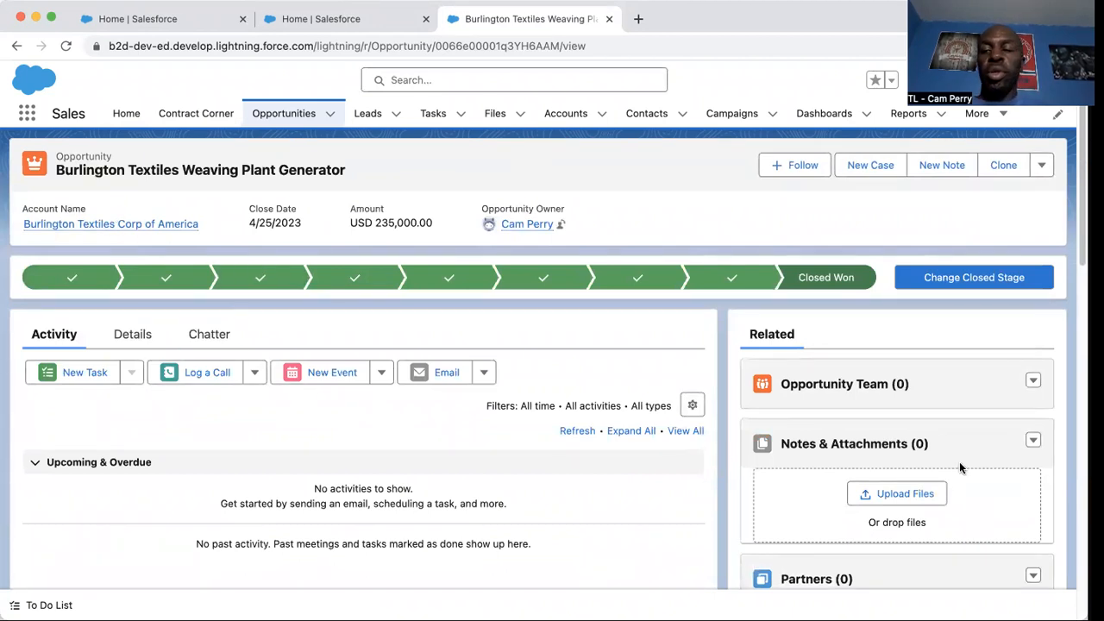
pyautogui.scroll(-5, 763, 381)
pyautogui.scroll(5, 759, 380)
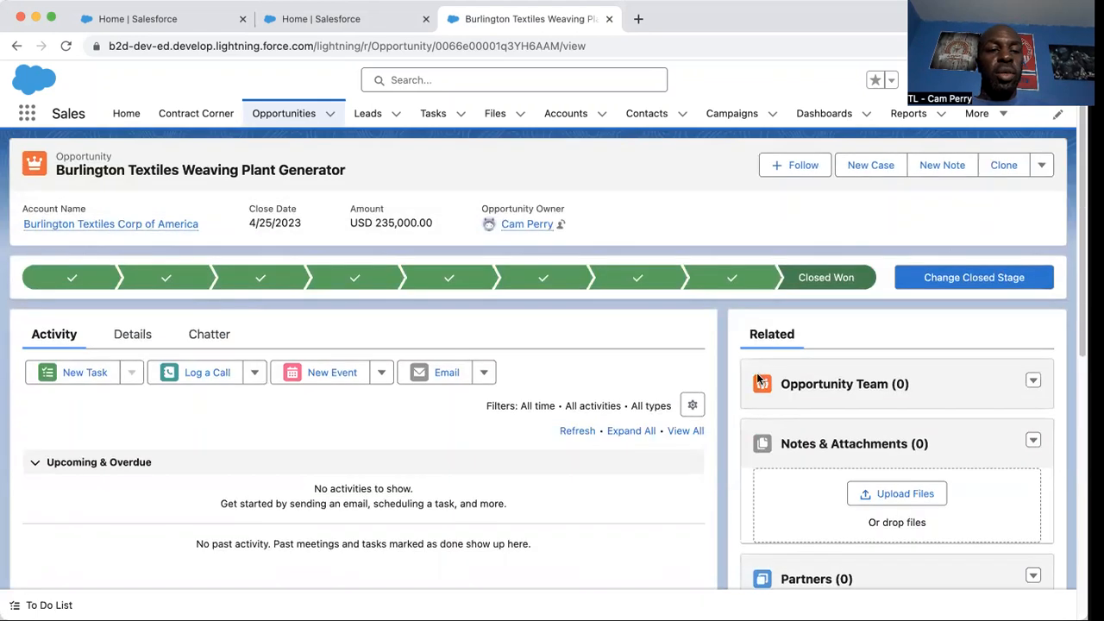
pyautogui.click(130, 338)
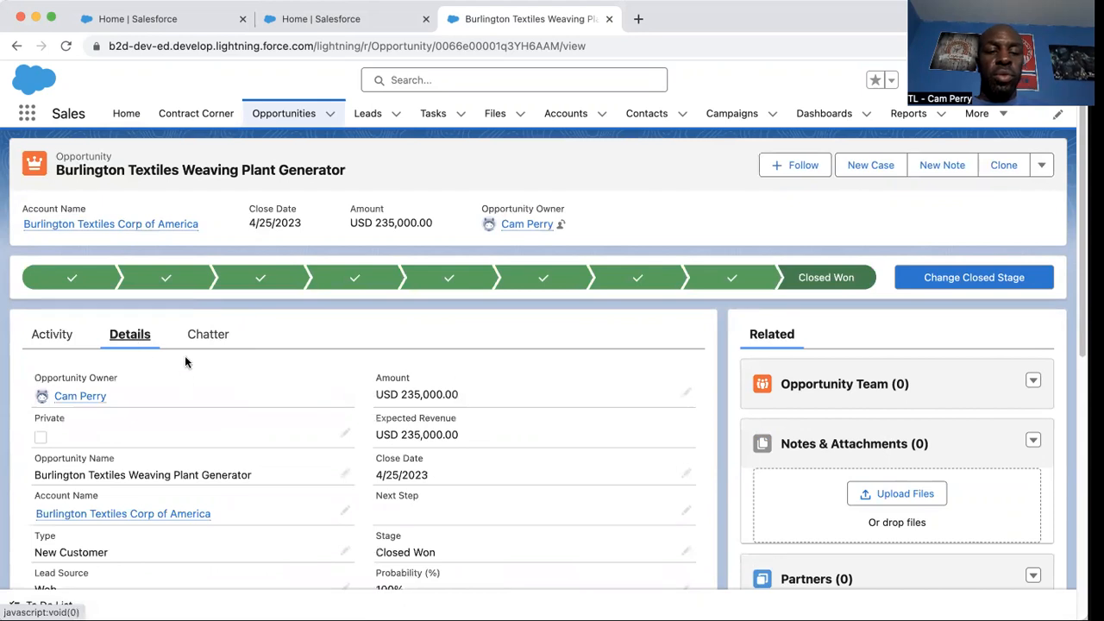
pyautogui.scroll(-3, 184, 362)
pyautogui.scroll(-3, 173, 321)
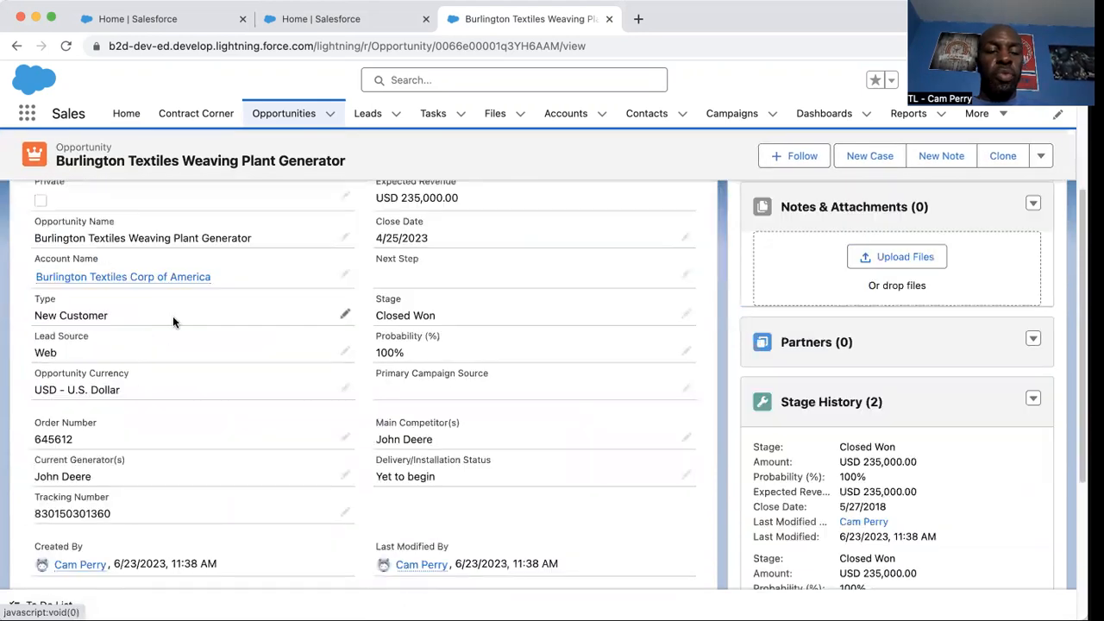
pyautogui.scroll(1, 343, 245)
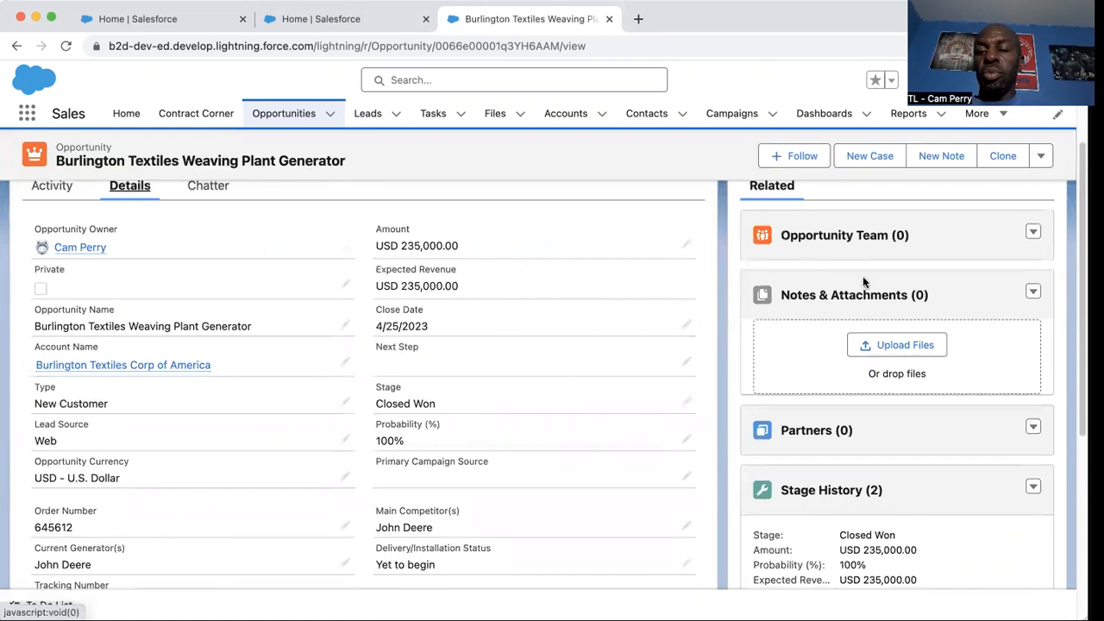
pyautogui.scroll(-5, 862, 270)
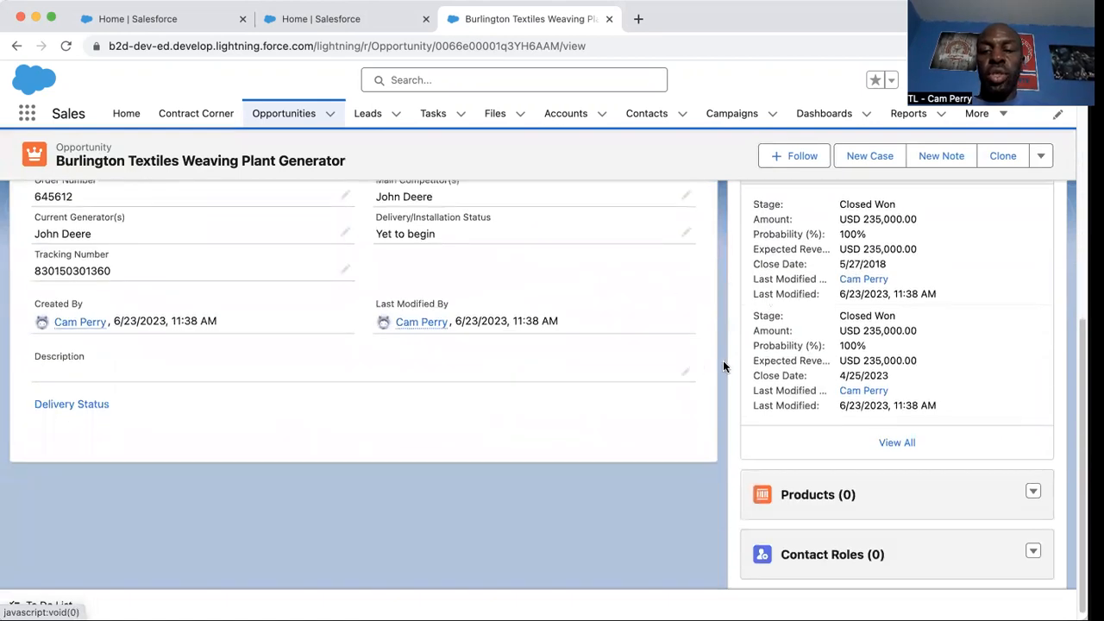
pyautogui.scroll(5, 752, 357)
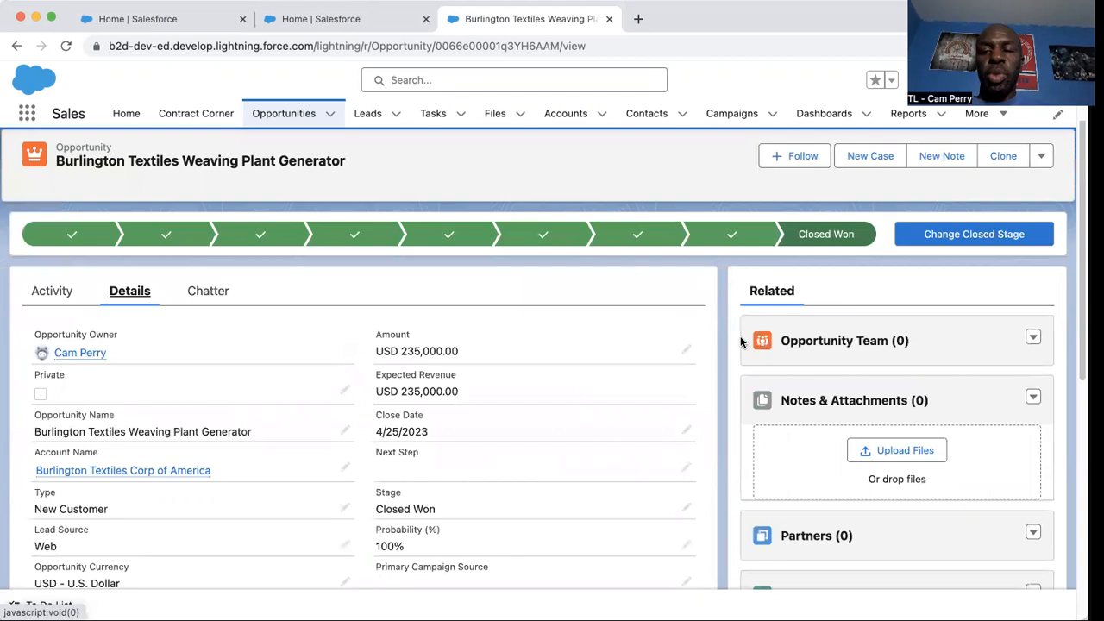
pyautogui.scroll(1, 740, 341)
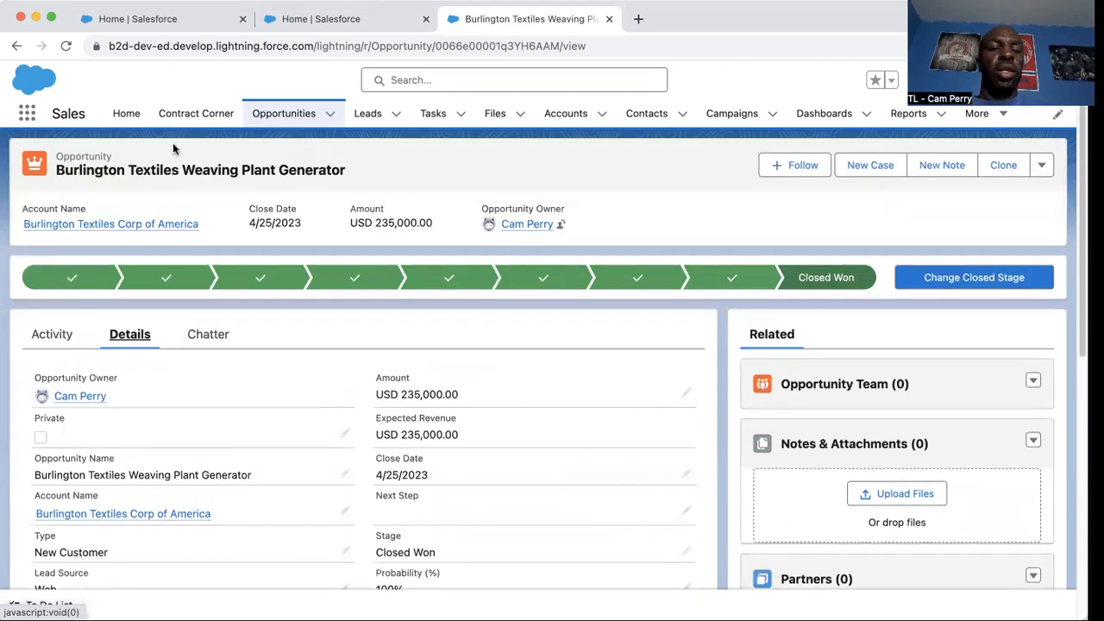
pyautogui.click(297, 118)
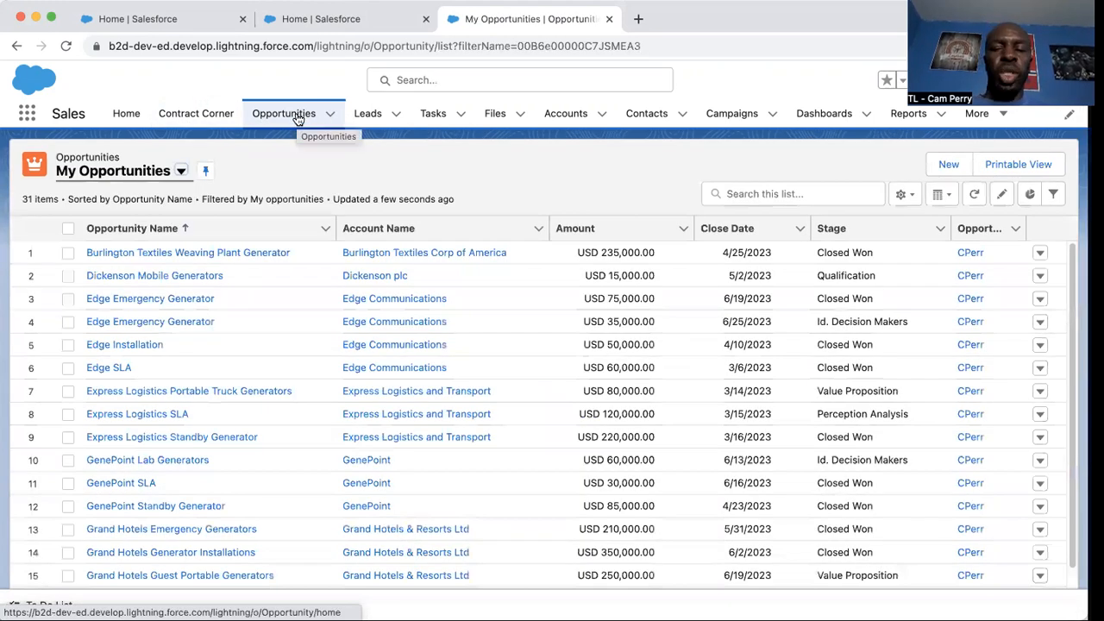
pyautogui.click(178, 171)
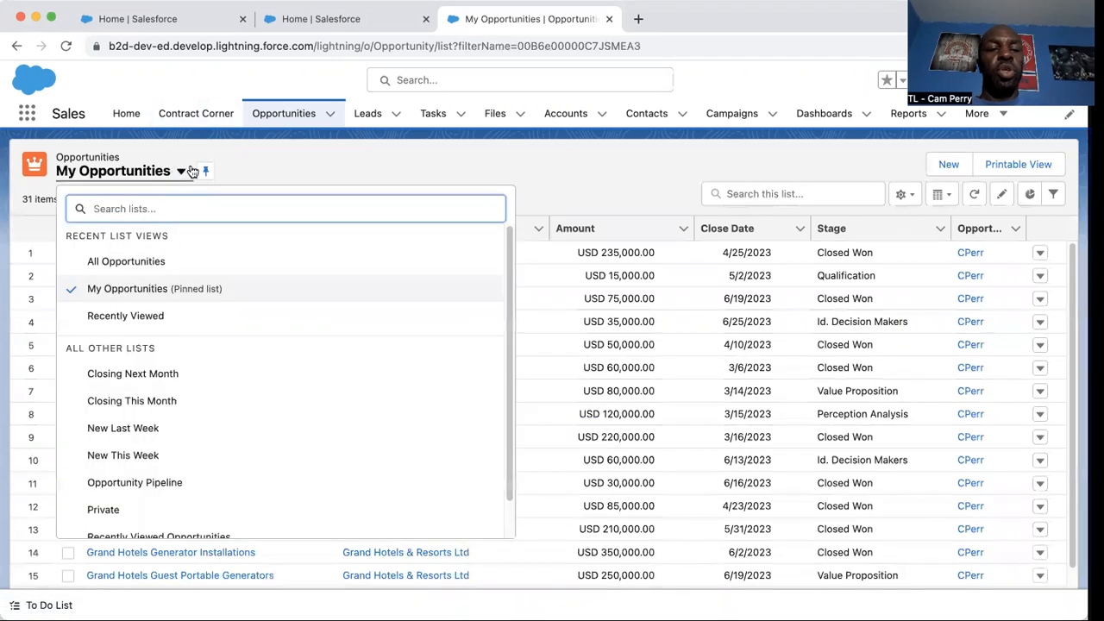
pyautogui.click(332, 181)
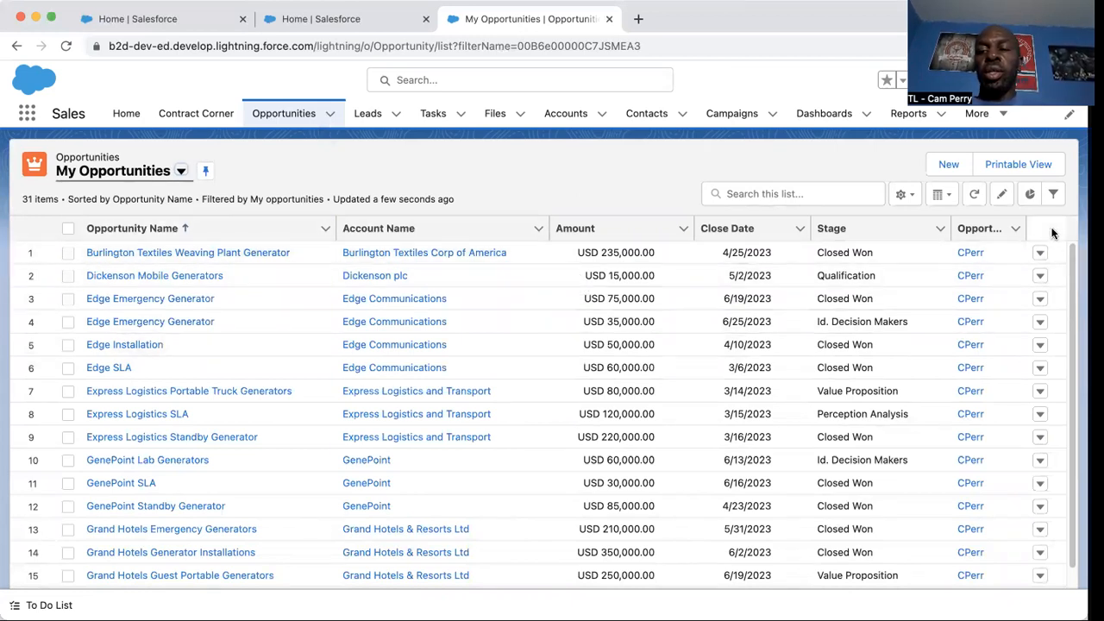
# Step: Start a new filter on the My Opportunities list view, using Account Name with the equals operator
pyautogui.click(1053, 199)
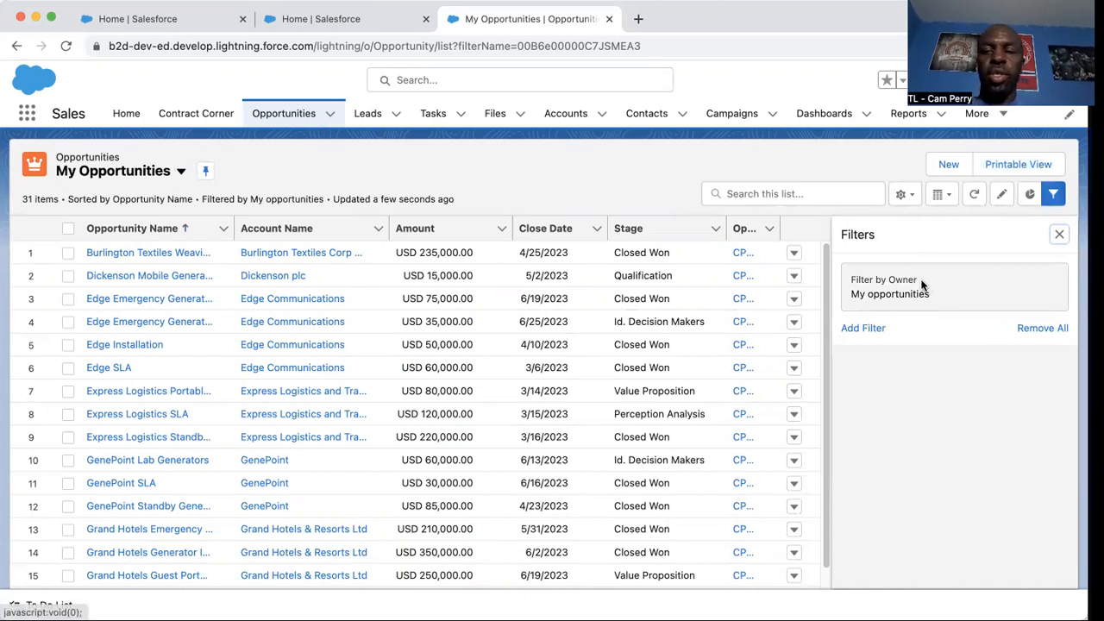
pyautogui.click(865, 328)
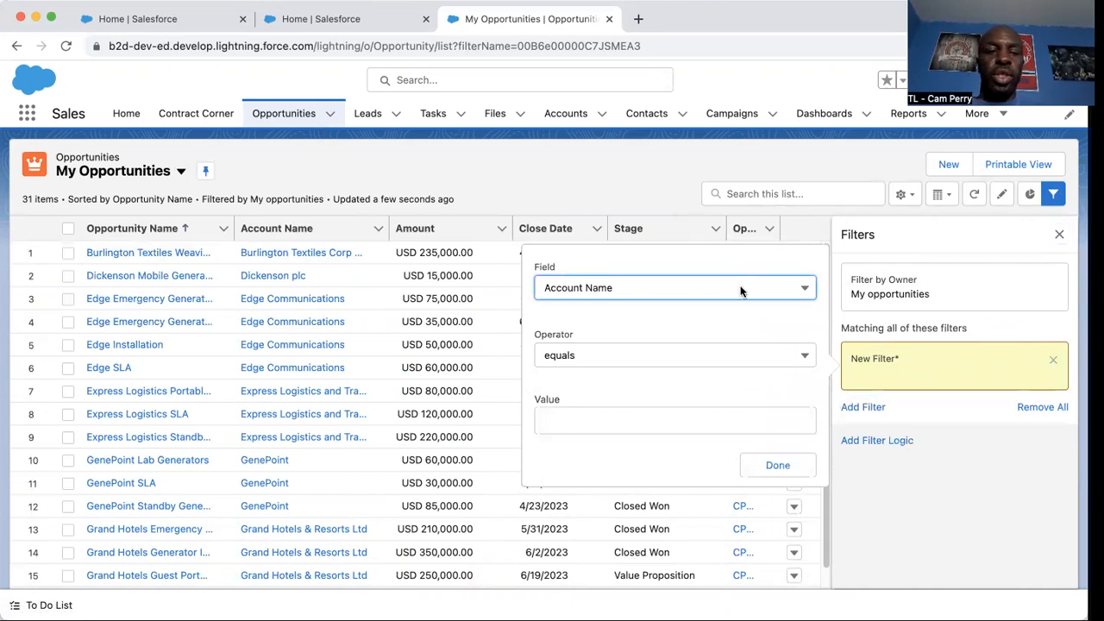
pyautogui.click(708, 418)
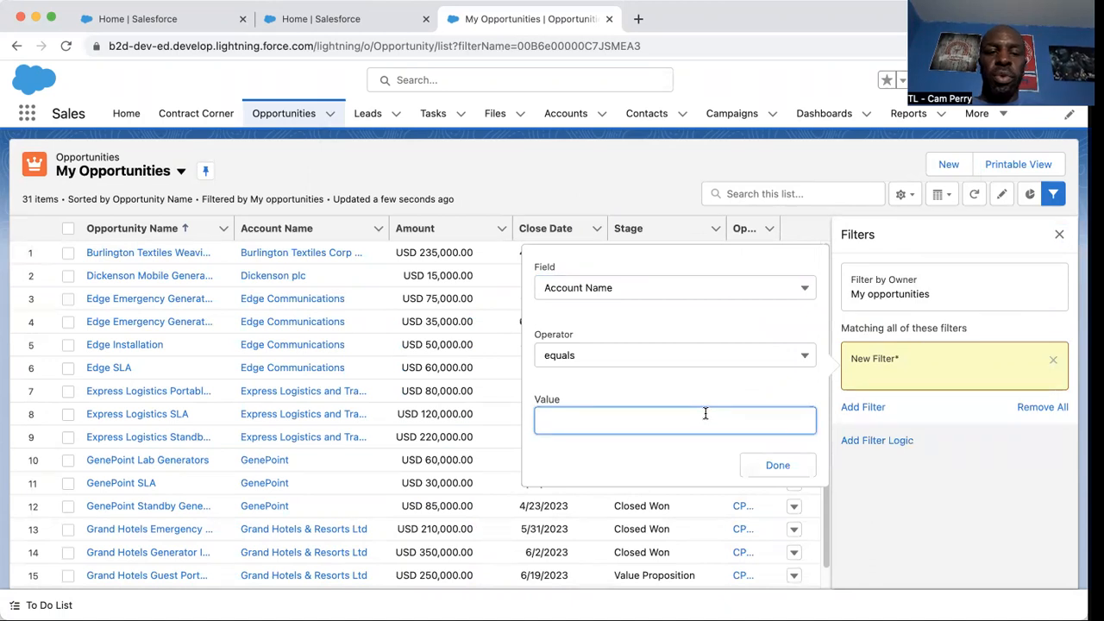
pyautogui.write('BUR')
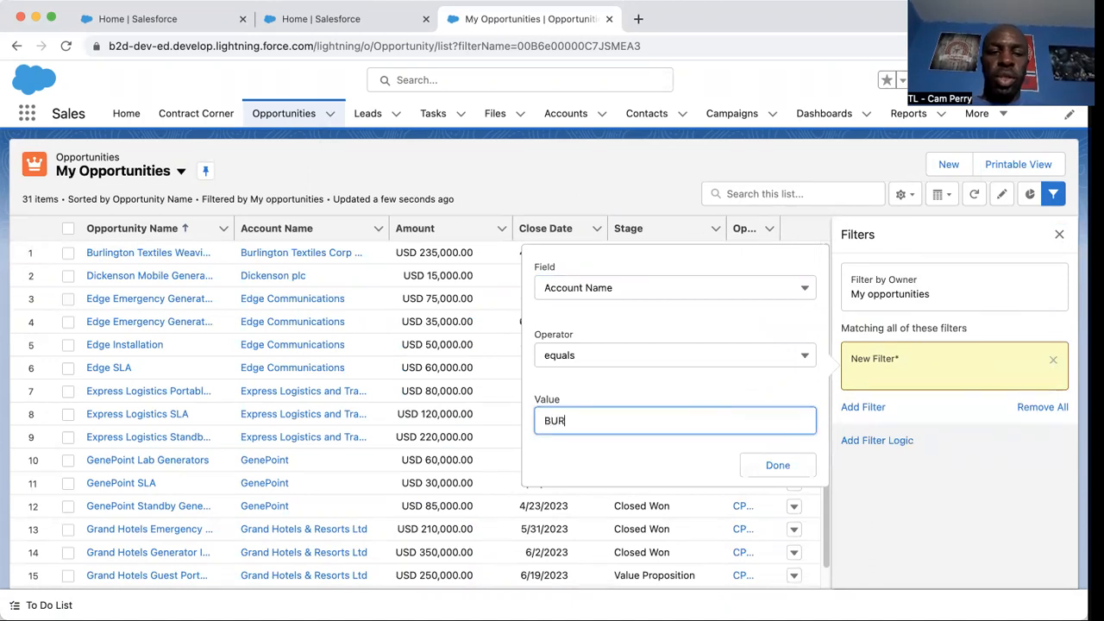
pyautogui.write('LINGTO')
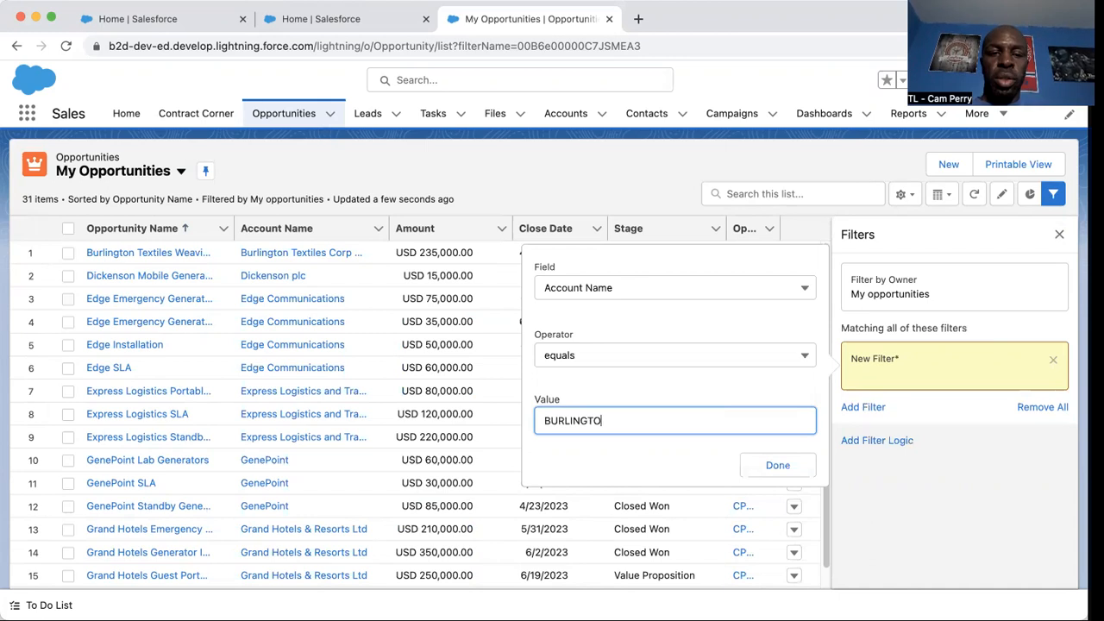
pyautogui.press('BackSpace')
pyautogui.press('BackSpace')
pyautogui.press('BackSpace')
pyautogui.press('BackSpace')
pyautogui.press('BackSpace')
pyautogui.press('BackSpace')
pyautogui.press('BackSpace')
pyautogui.press('BackSpace')
pyautogui.press('BackSpace')
pyautogui.press('BackSpace')
pyautogui.press('BackSpace')
pyautogui.press('BackSpace')
# Step: Set the Account Name filter value to EDGE COMMUNICATIONS, then apply and save it to the list view
pyautogui.write('EDGE COMMUNICATIONS')
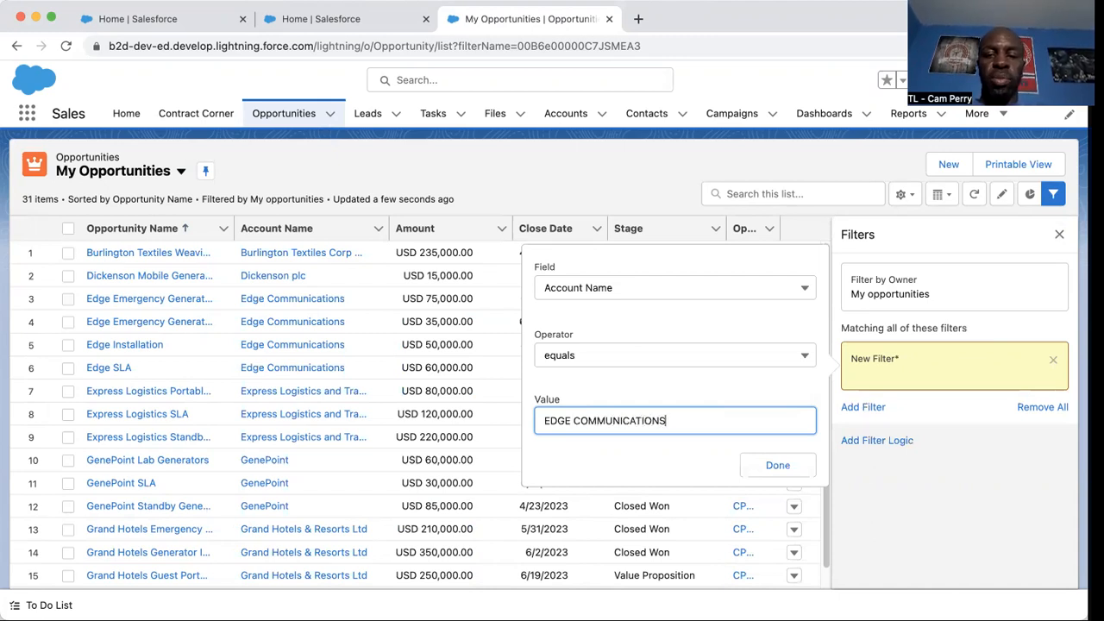
pyautogui.click(766, 463)
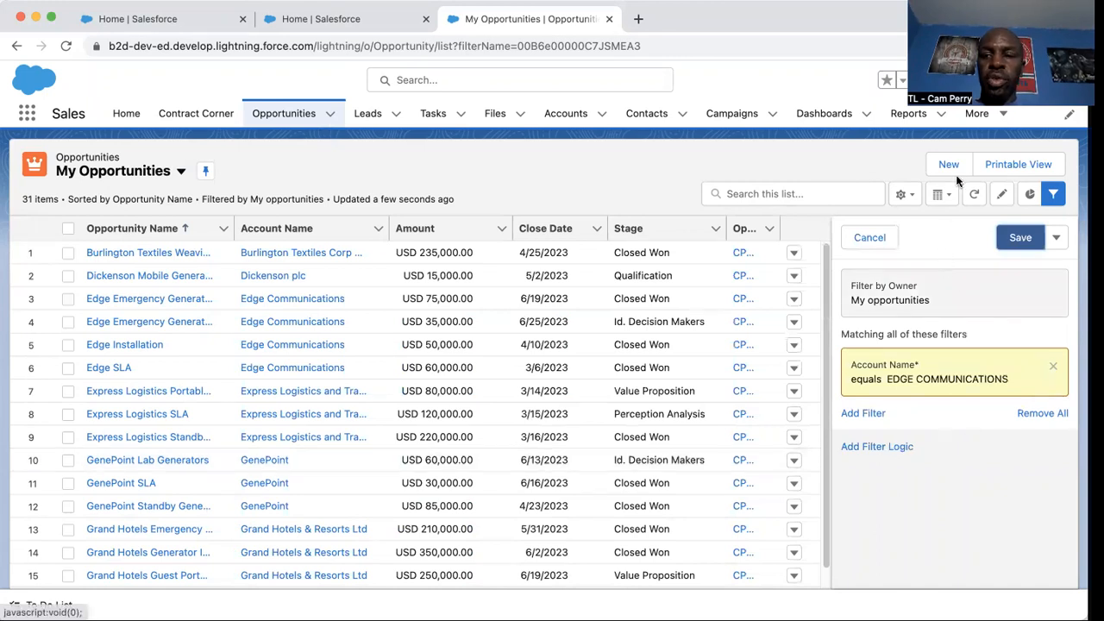
pyautogui.click(1021, 236)
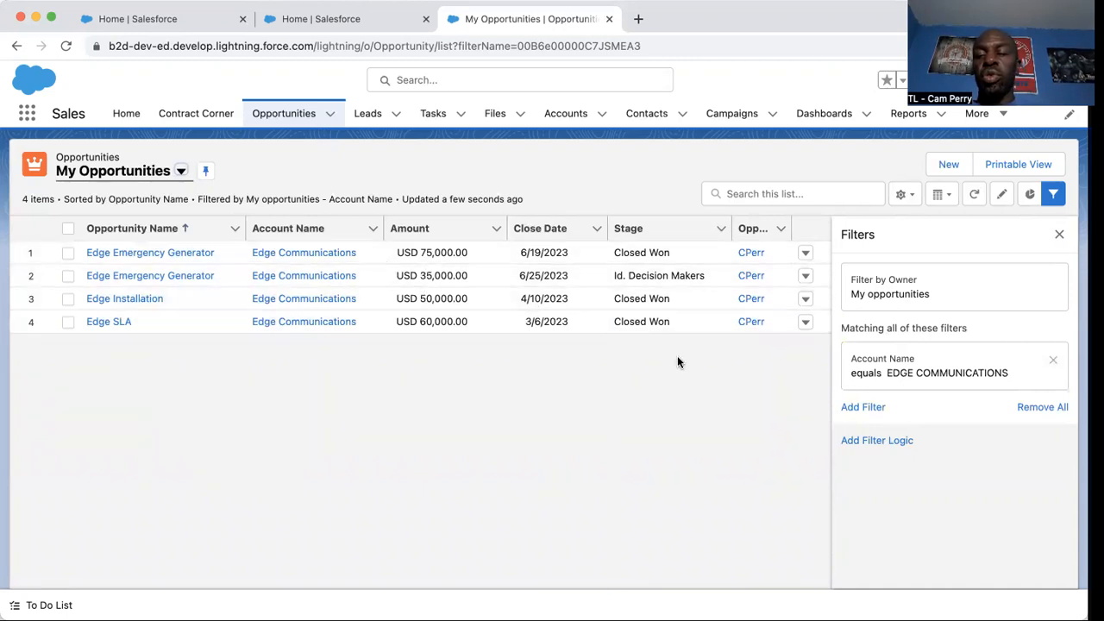
# Step: Remove all added filters from the My Opportunities list view, save it, and dismiss the notification
pyautogui.click(1022, 409)
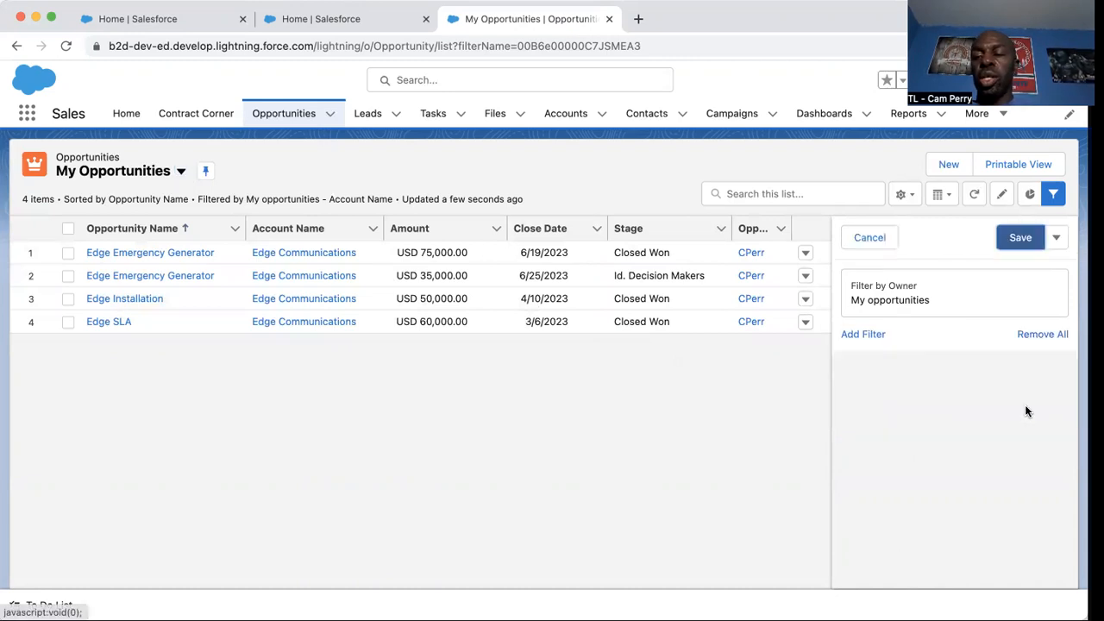
pyautogui.click(1018, 242)
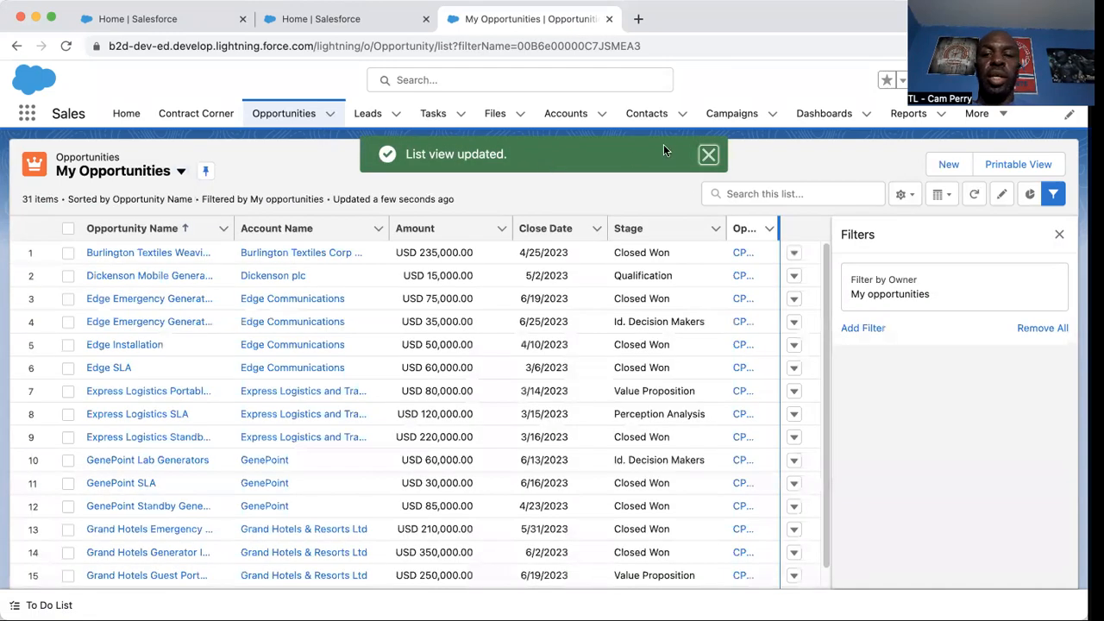
pyautogui.click(708, 154)
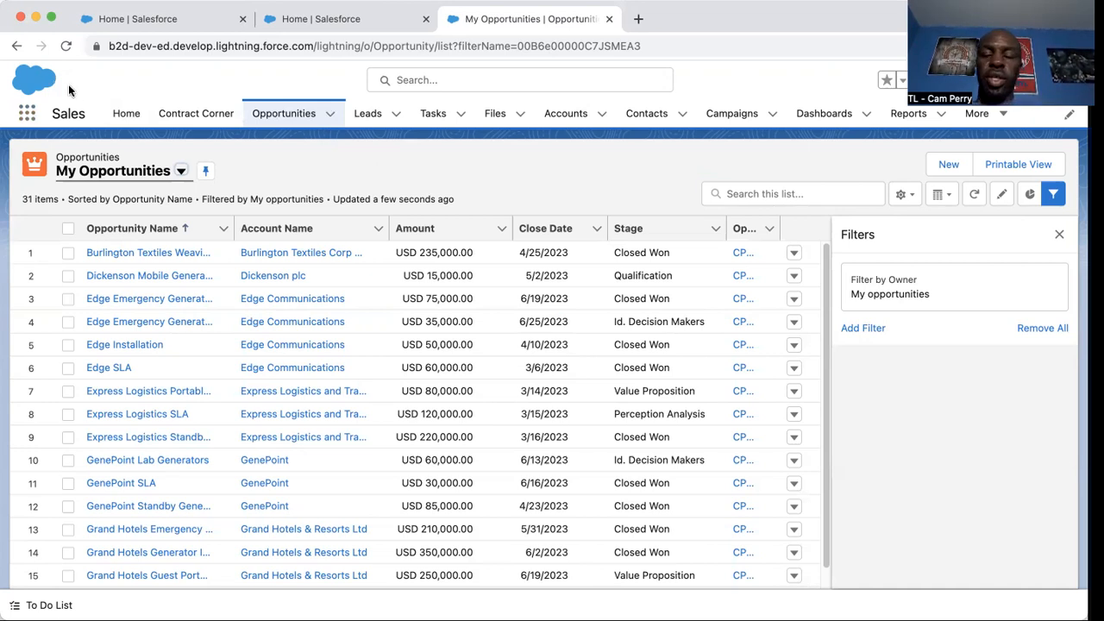
pyautogui.click(28, 113)
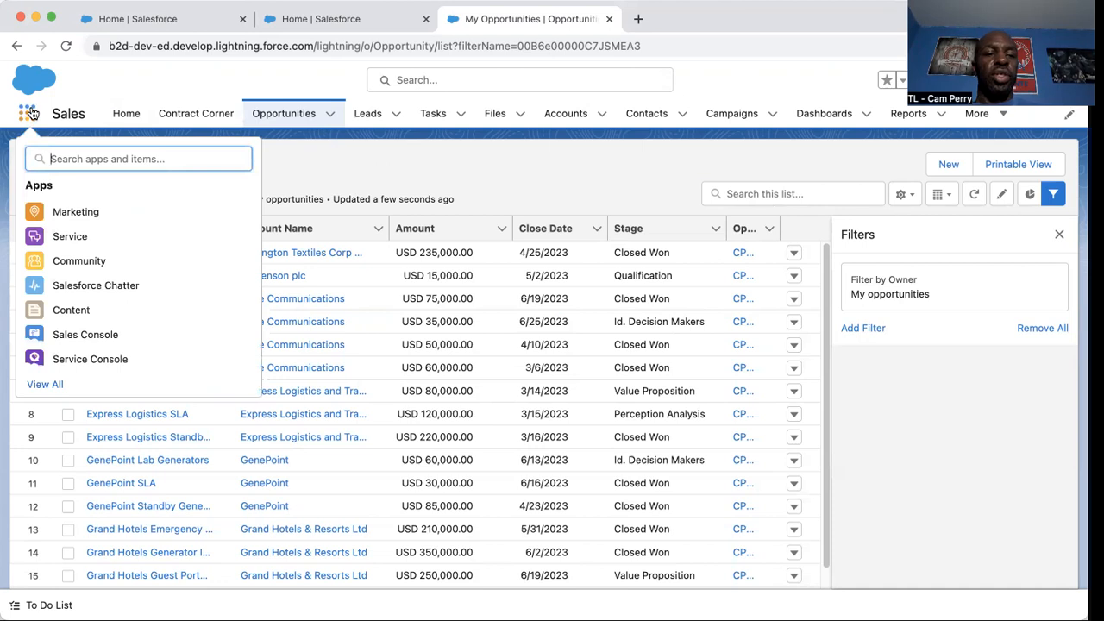
pyautogui.click(387, 144)
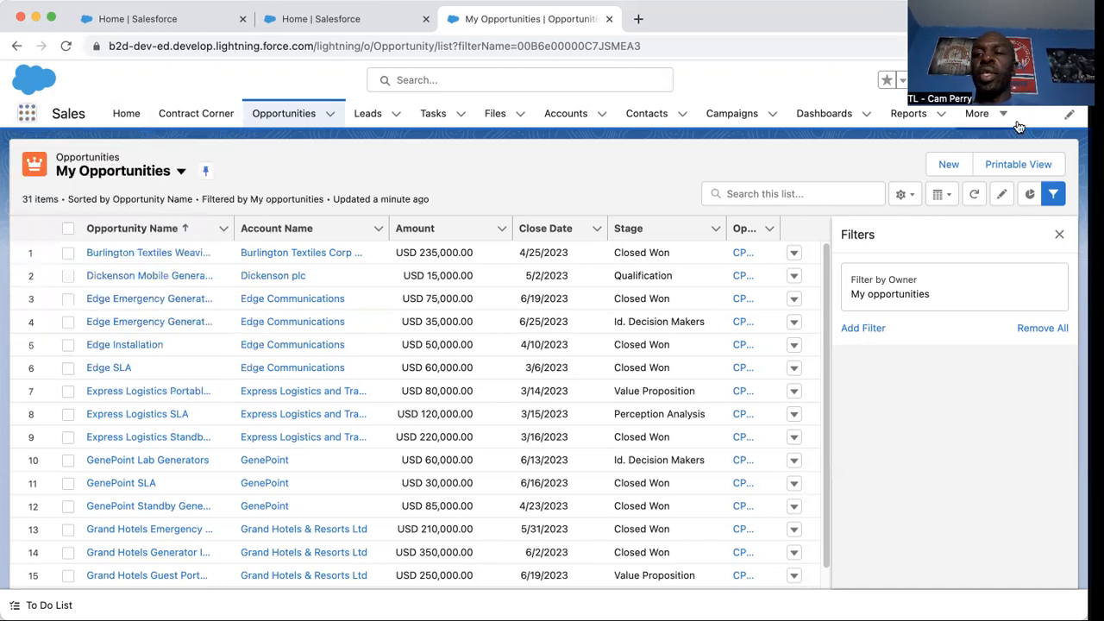
# Step: Show the available setup options for the current app
pyautogui.click(983, 79)
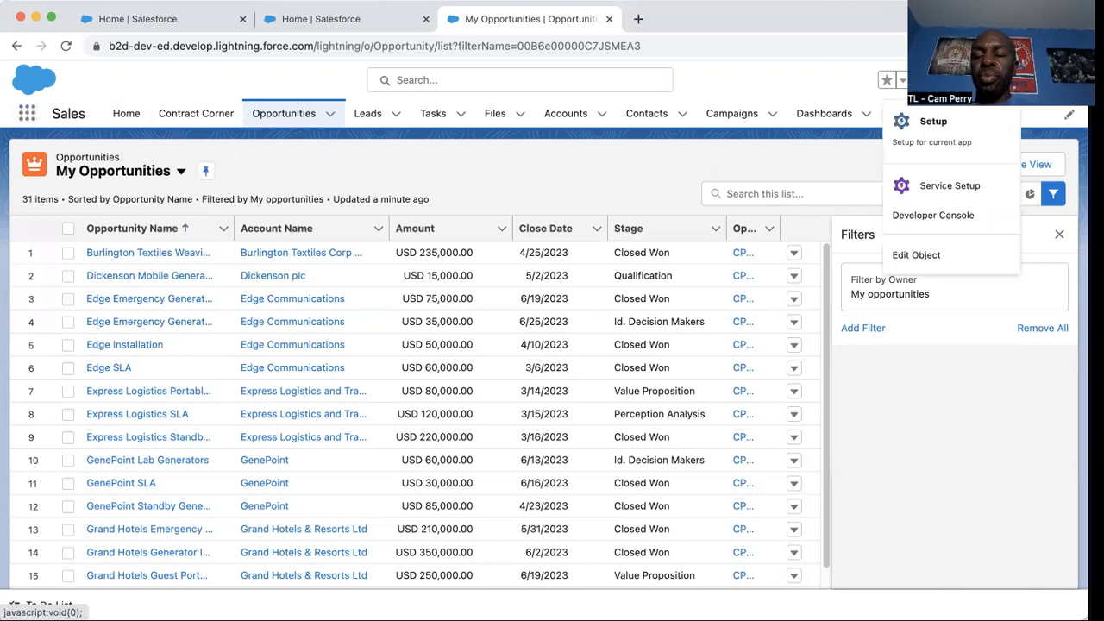